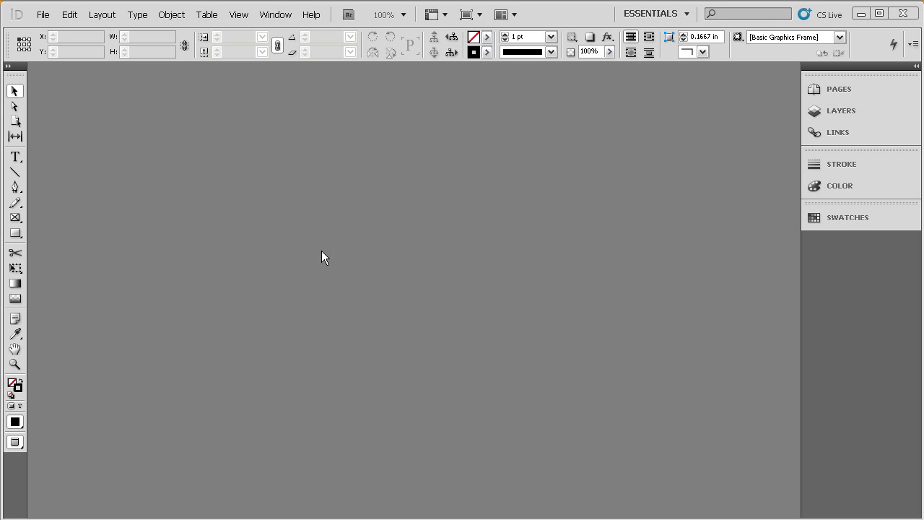
# Step: Open File > New > Document and move the New Document dialog (Print, 1 page, Letter) aside
pyautogui.click(44, 15)
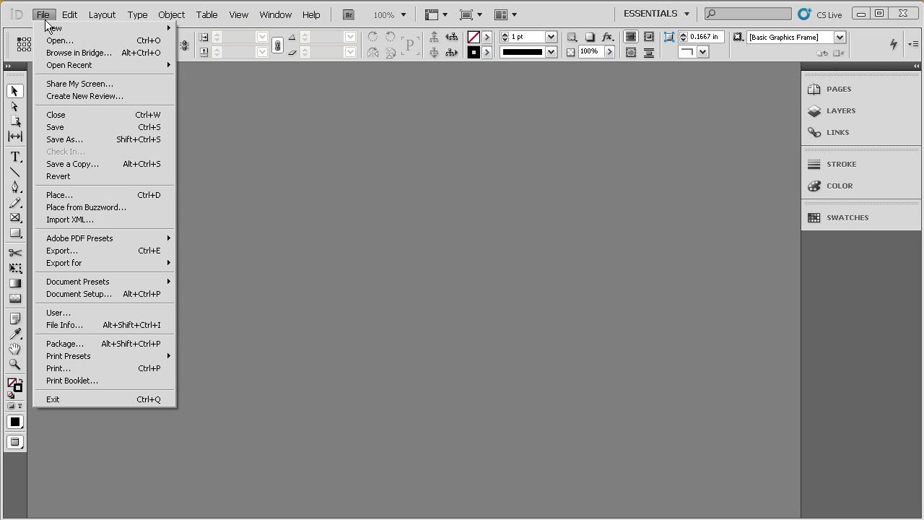
pyautogui.moveTo(78, 26)
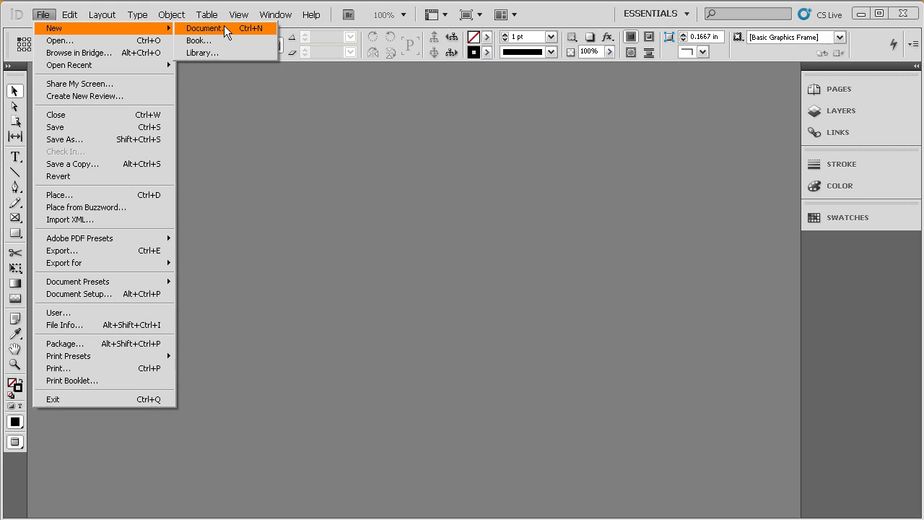
pyautogui.click(267, 32)
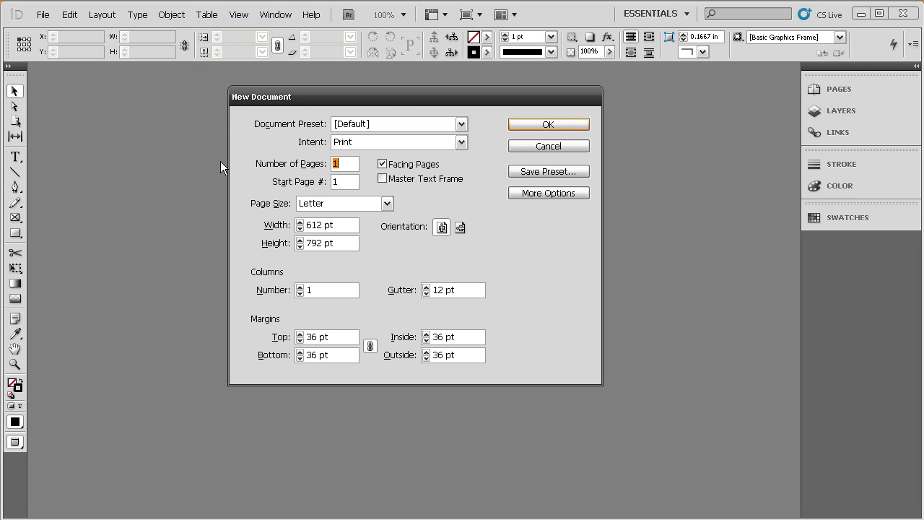
pyautogui.moveTo(392, 97); pyautogui.dragTo(380, 127)
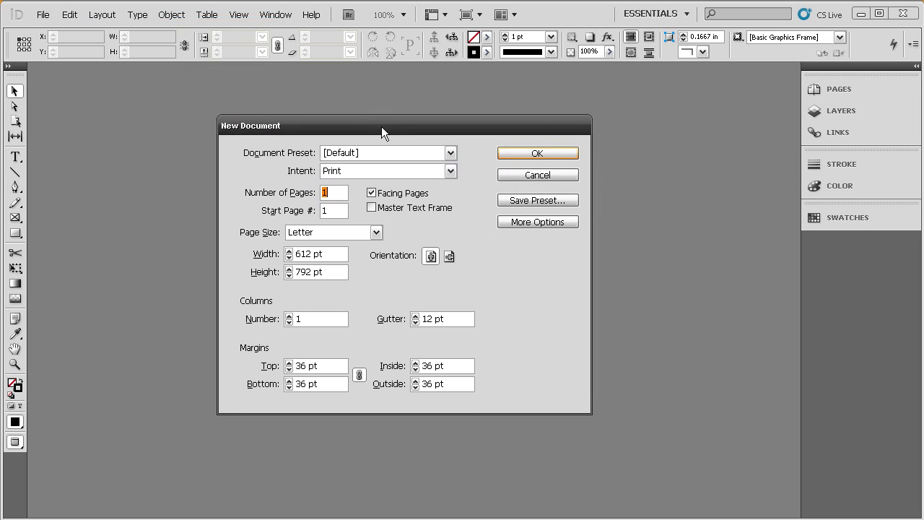
# Step: Switch the document intent to Web and back to Print, then select the Number of Pages value
pyautogui.click(355, 171)
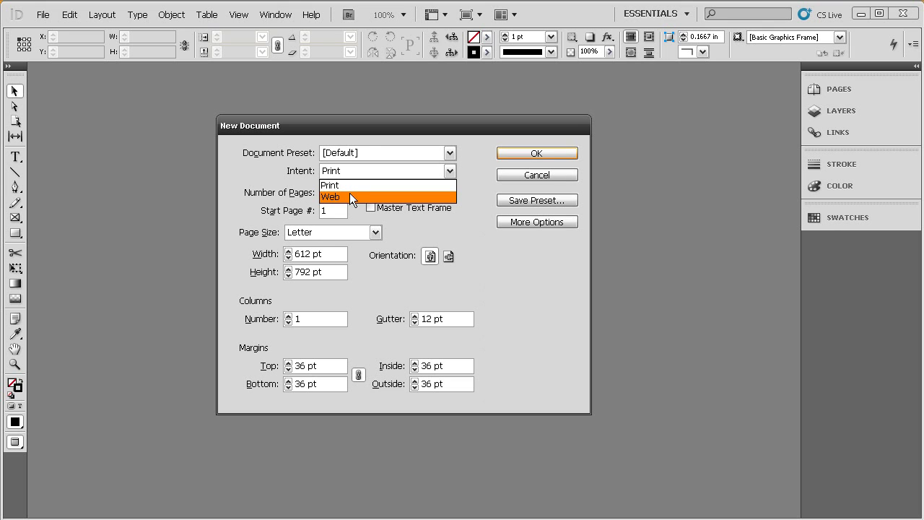
pyautogui.click(349, 195)
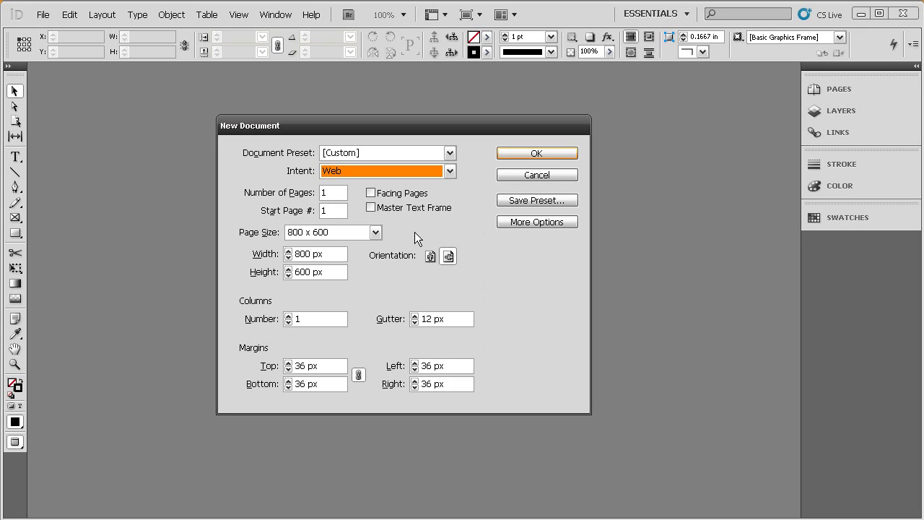
pyautogui.click(349, 174)
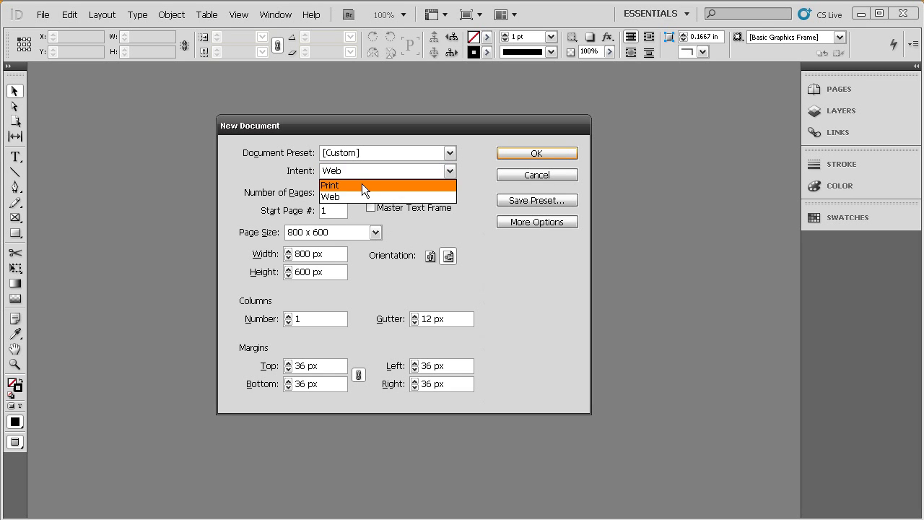
pyautogui.click(362, 186)
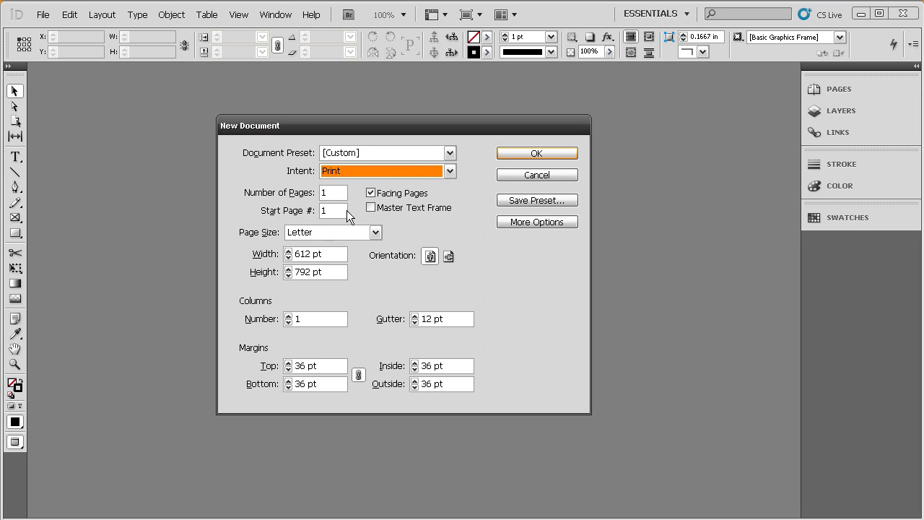
pyautogui.doubleClick(331, 194)
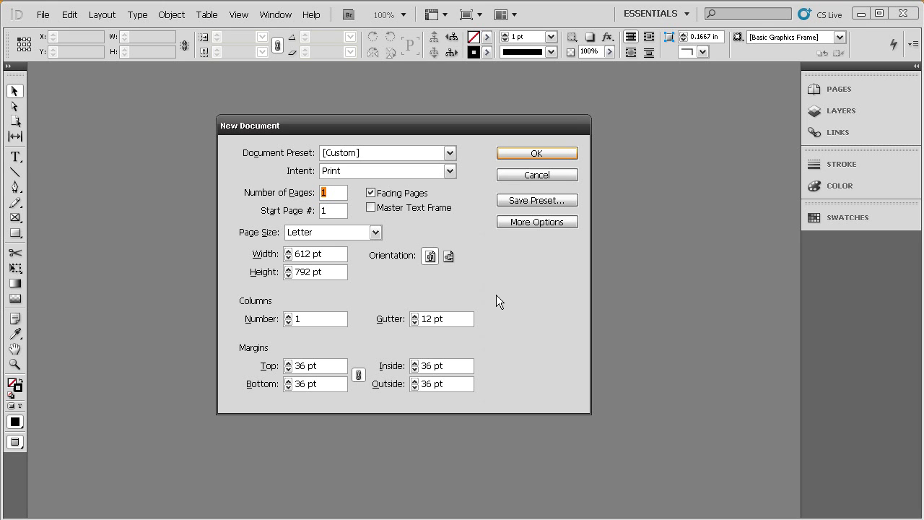
# Step: Enter 6 pages, keep Letter size, and flip orientation to landscape and back to portrait
pyautogui.write('6')
pyautogui.click(375, 232)
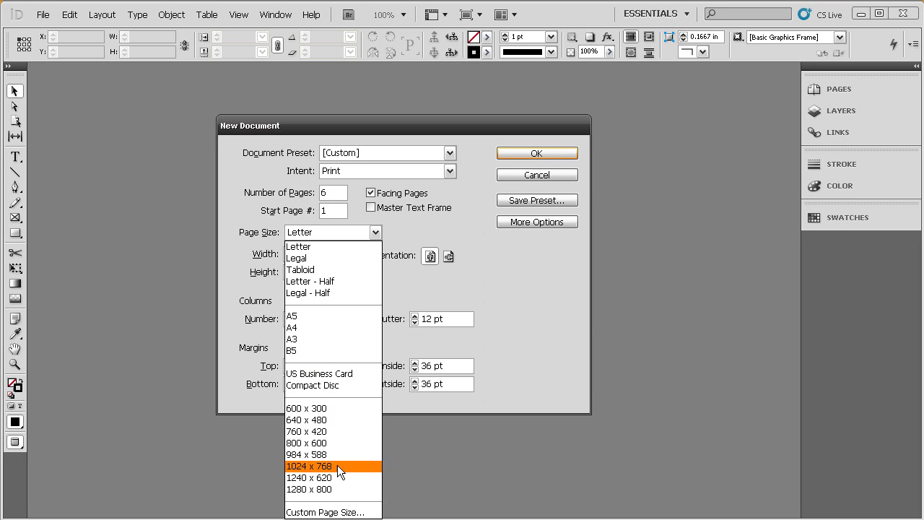
pyautogui.click(401, 238)
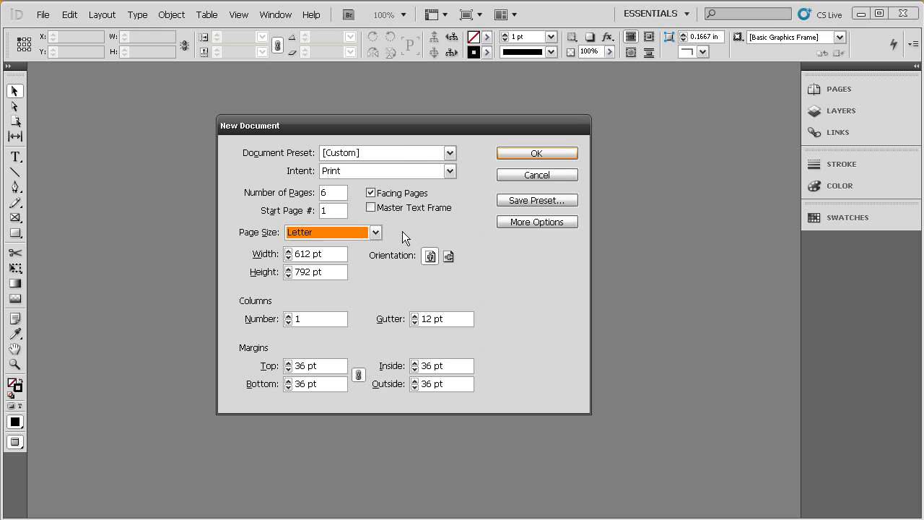
pyautogui.moveTo(397, 128); pyautogui.dragTo(405, 107)
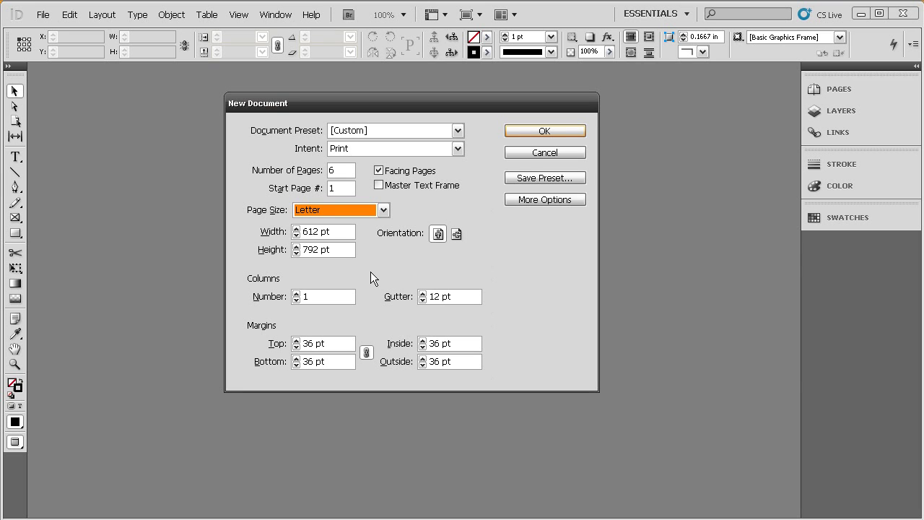
pyautogui.click(455, 237)
pyautogui.click(438, 235)
pyautogui.moveTo(459, 108); pyautogui.dragTo(483, 94)
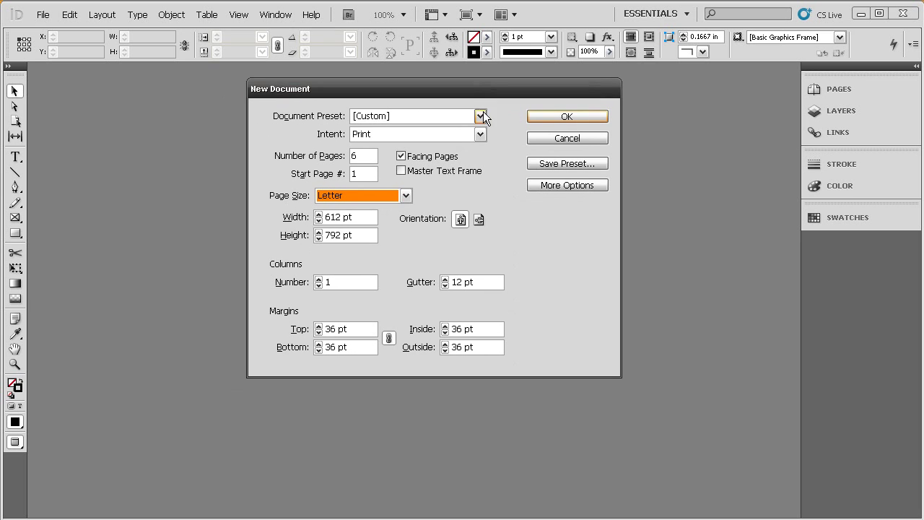
pyautogui.click(546, 186)
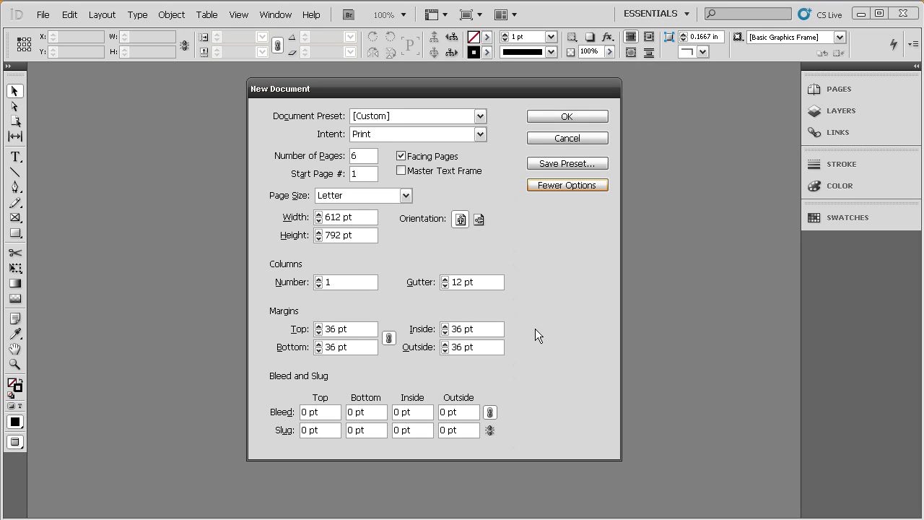
pyautogui.click(545, 189)
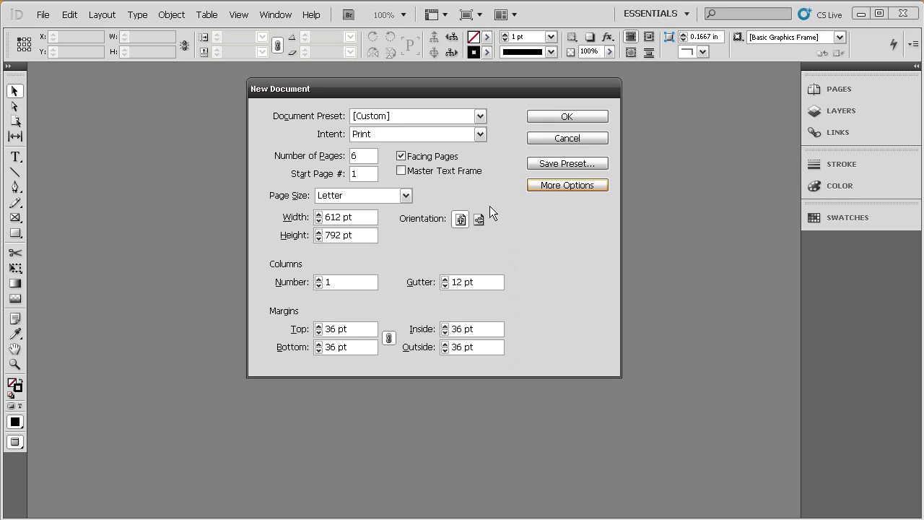
# Step: Confirm the settings to create the blank six-page document Untitled-4
pyautogui.click(543, 116)
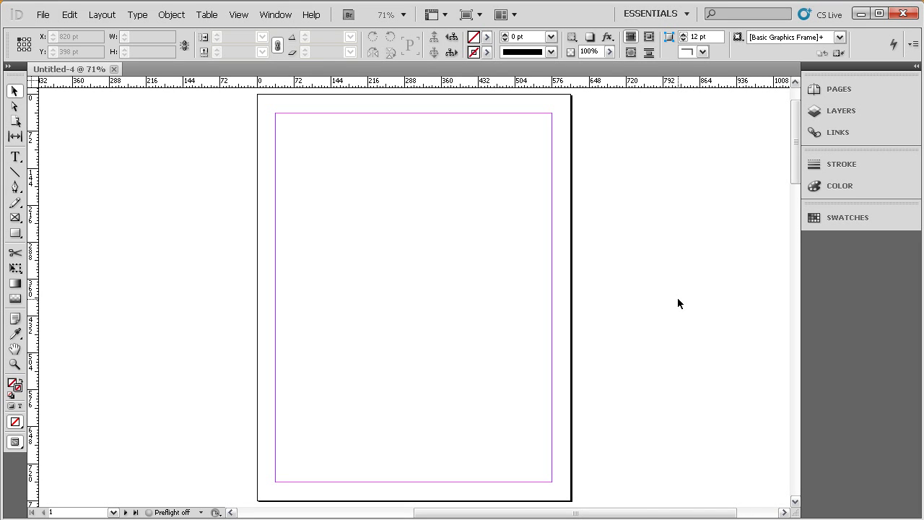
# Step: Open the Pages, Layers and Links panels, then drag Links above Layers in the dock
pyautogui.click(838, 95)
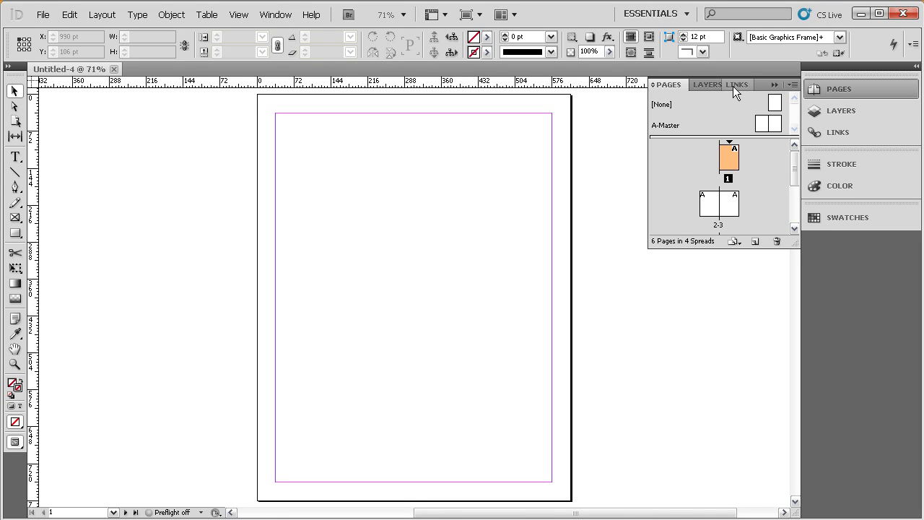
pyautogui.click(839, 113)
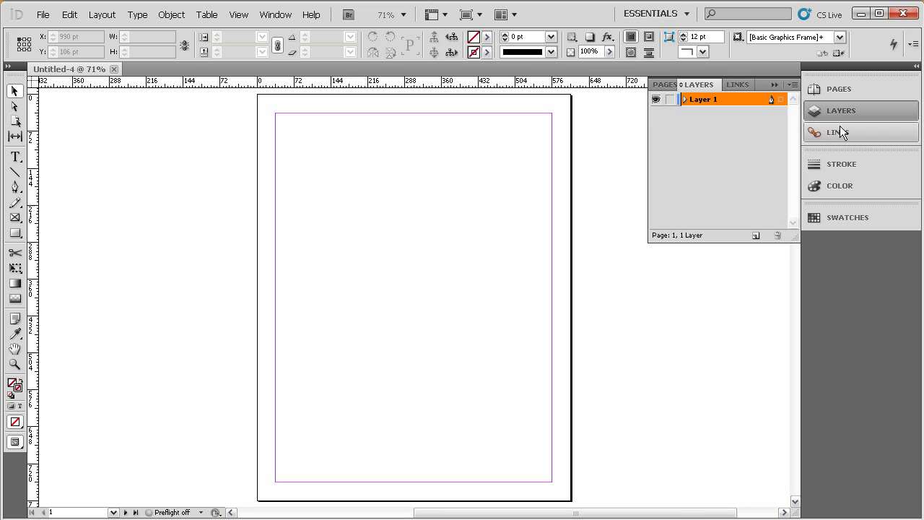
pyautogui.click(841, 133)
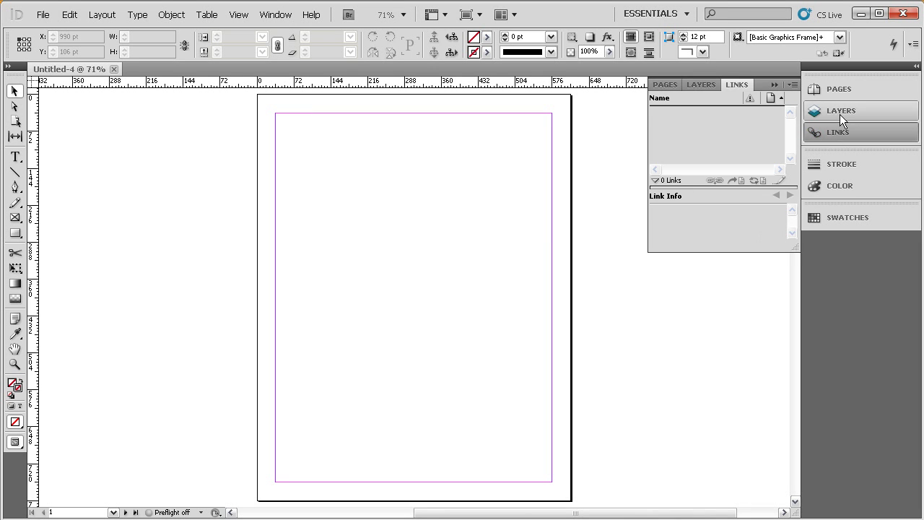
pyautogui.click(840, 113)
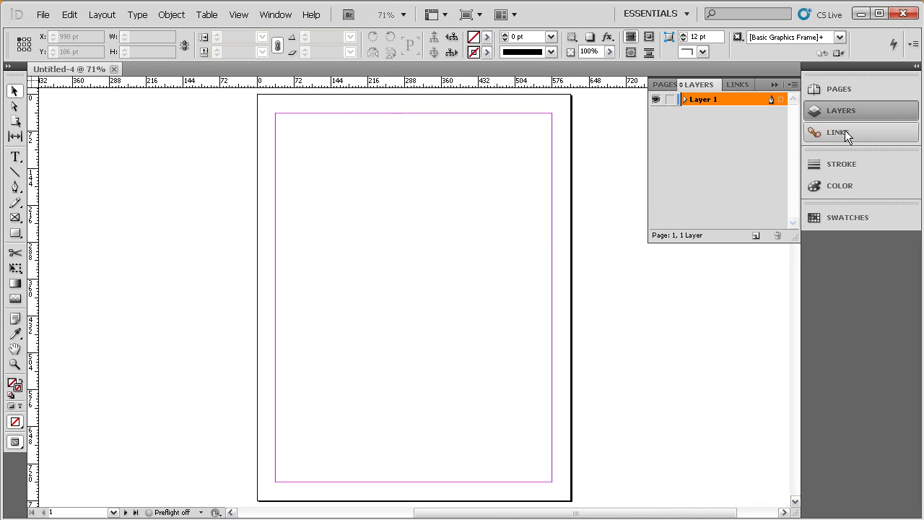
pyautogui.moveTo(845, 131)
pyautogui.mouseDown()
pyautogui.moveTo(842, 103)
pyautogui.moveTo(834, 172)
pyautogui.mouseUp()
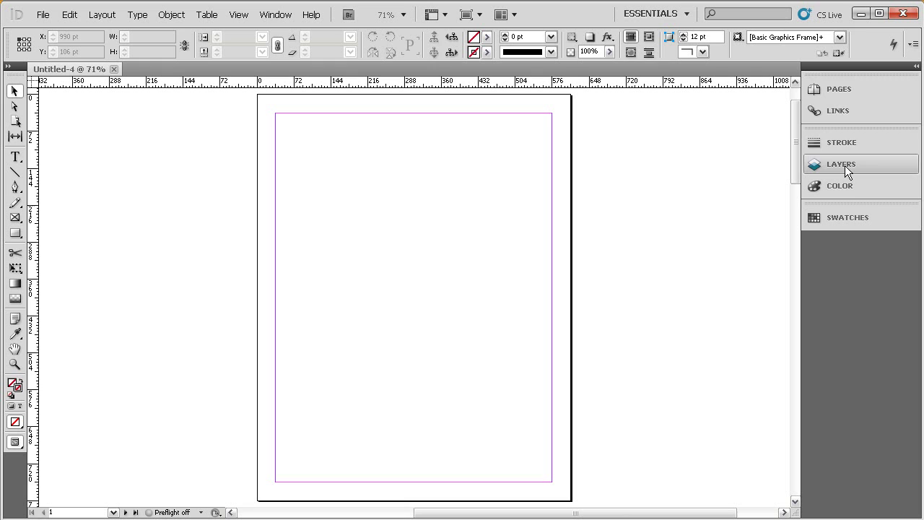
# Step: Regroup Layers, then float the Pages panel at the upper left, enlarged to show all six pages
pyautogui.moveTo(845, 166); pyautogui.dragTo(839, 96)
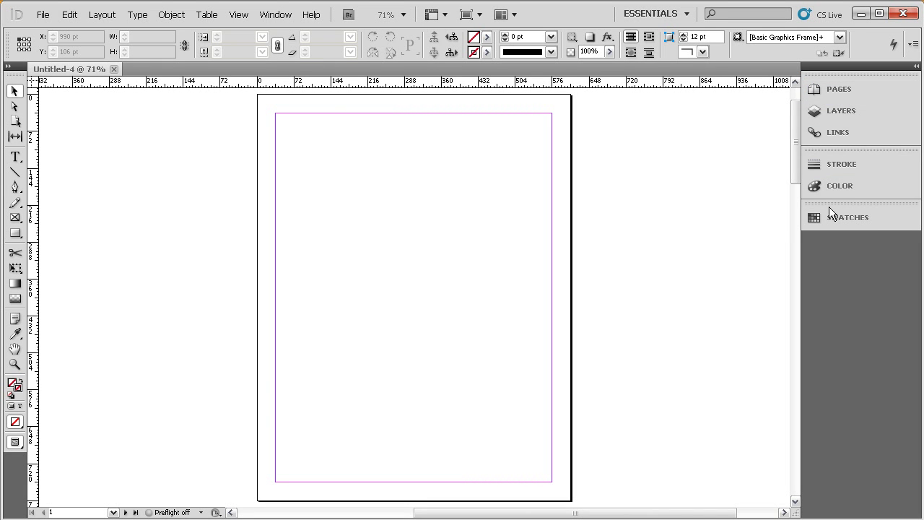
pyautogui.click(824, 93)
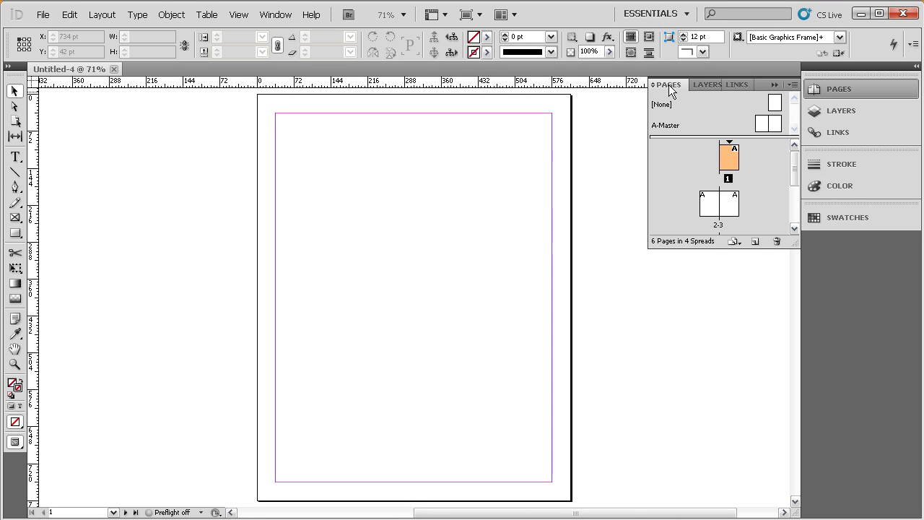
pyautogui.moveTo(669, 85); pyautogui.dragTo(485, 115)
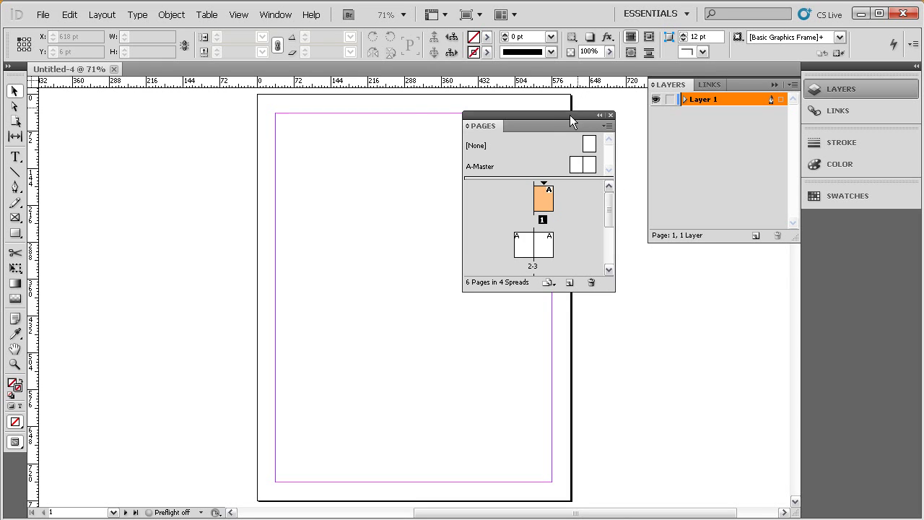
pyautogui.moveTo(570, 115)
pyautogui.mouseDown()
pyautogui.moveTo(542, 109)
pyautogui.moveTo(573, 101)
pyautogui.mouseUp()
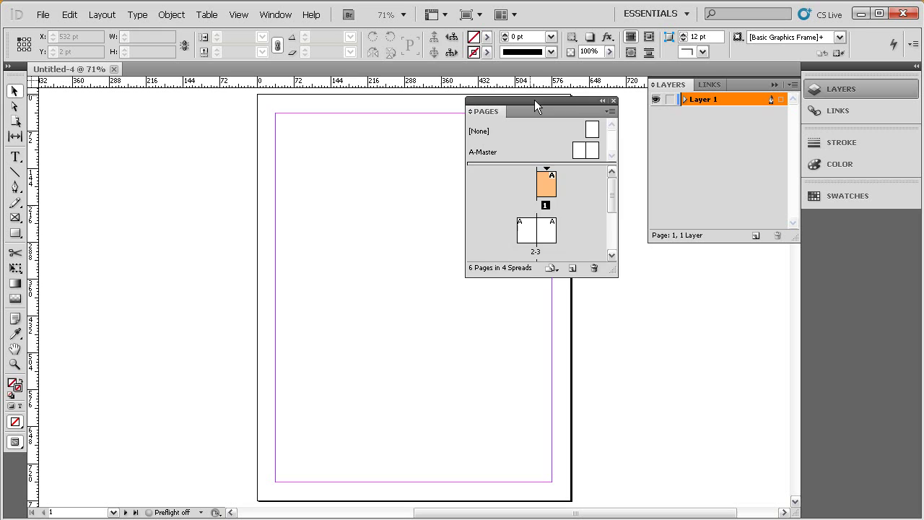
pyautogui.moveTo(534, 106); pyautogui.dragTo(243, 108)
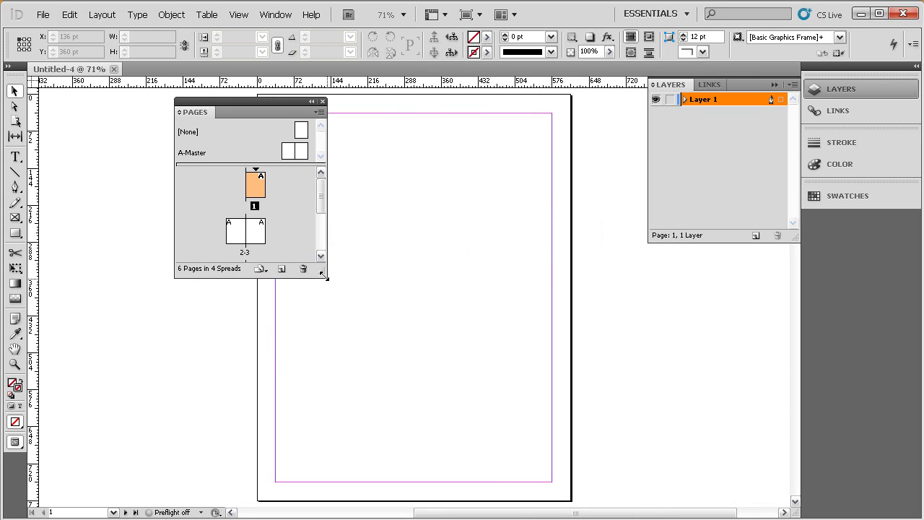
pyautogui.moveTo(324, 274); pyautogui.dragTo(330, 383)
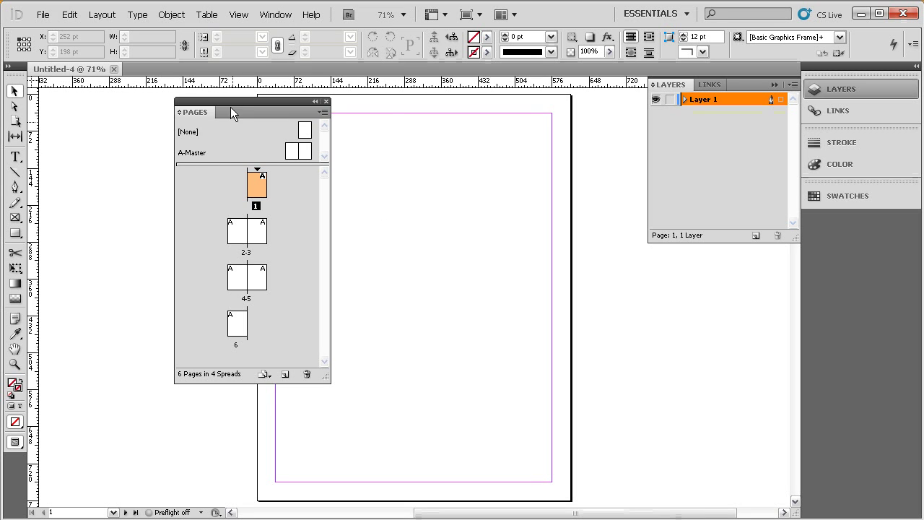
pyautogui.moveTo(230, 107); pyautogui.dragTo(89, 86)
# Step: Float the Color panel out of the dock and collapse the Stroke panel
pyautogui.click(834, 164)
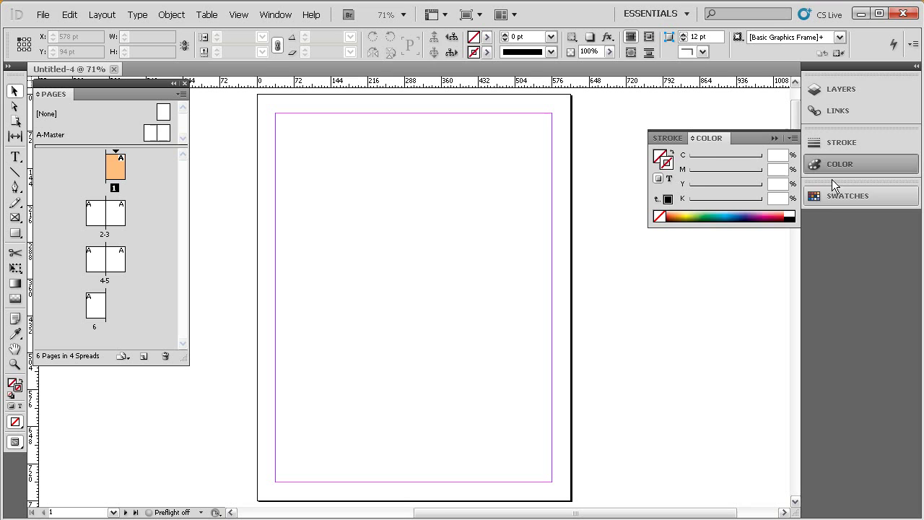
pyautogui.moveTo(715, 144)
pyautogui.mouseDown()
pyautogui.moveTo(712, 177)
pyautogui.moveTo(587, 298)
pyautogui.moveTo(656, 412)
pyautogui.mouseUp()
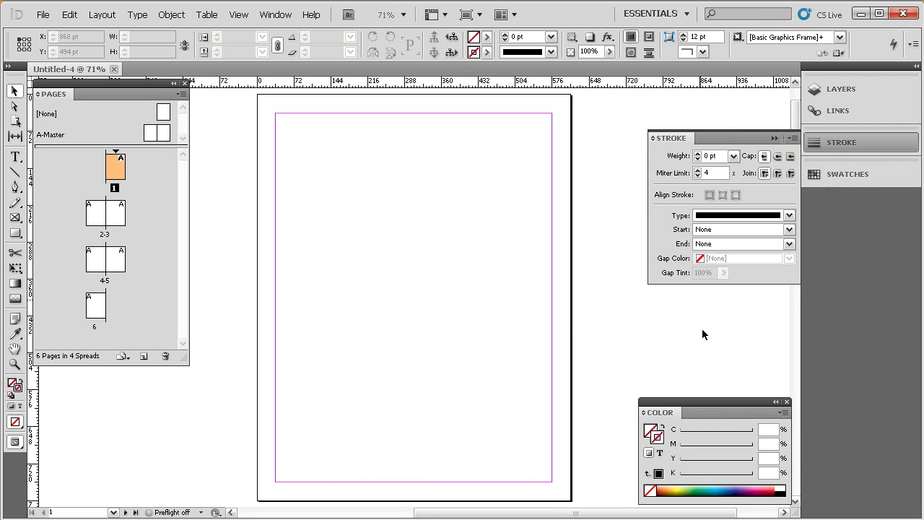
pyautogui.click(775, 138)
# Step: Float the Swatches panel, then dock Pages and Swatches back into the right column
pyautogui.click(849, 174)
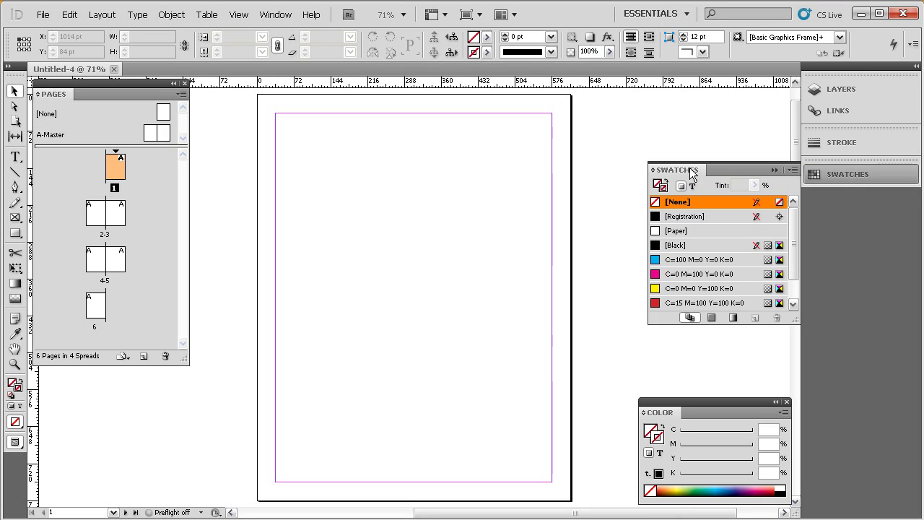
pyautogui.moveTo(691, 172); pyautogui.dragTo(701, 72)
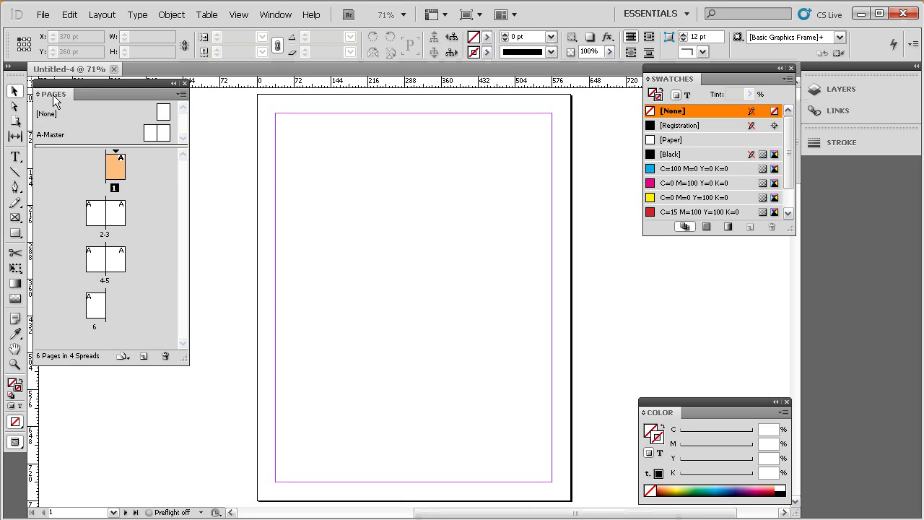
pyautogui.moveTo(46, 94)
pyautogui.mouseDown()
pyautogui.moveTo(103, 102)
pyautogui.moveTo(279, 177)
pyautogui.moveTo(543, 125)
pyautogui.moveTo(785, 117)
pyautogui.moveTo(809, 80)
pyautogui.moveTo(825, 86)
pyautogui.mouseUp()
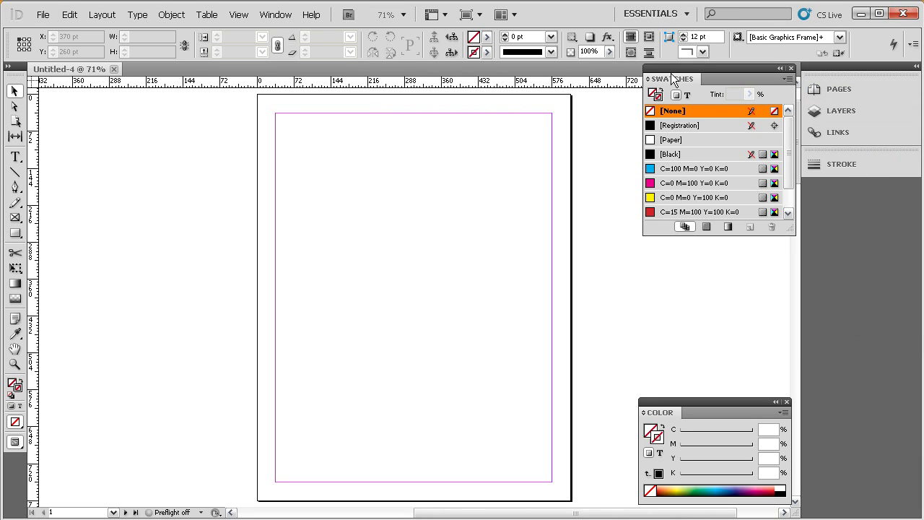
pyautogui.moveTo(671, 73)
pyautogui.mouseDown()
pyautogui.moveTo(654, 137)
pyautogui.moveTo(796, 203)
pyautogui.moveTo(825, 191)
pyautogui.mouseUp()
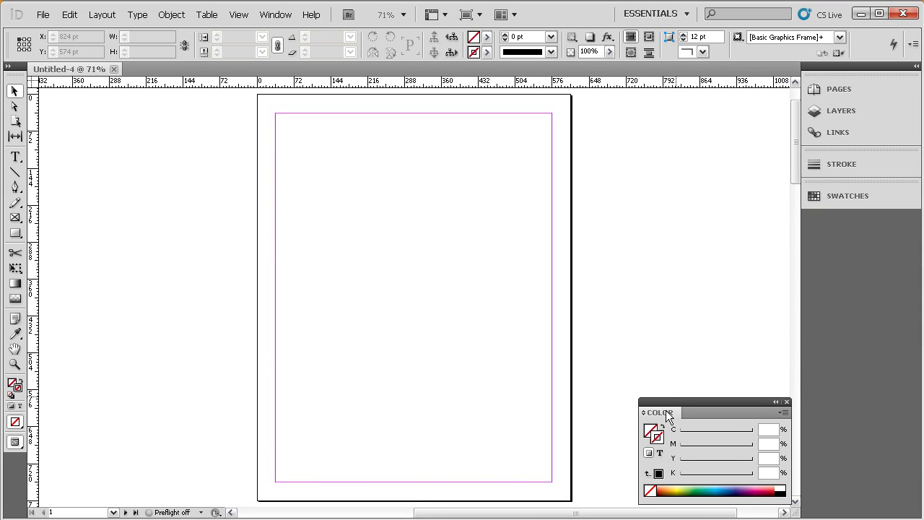
# Step: Dock the Color panel below Stroke and collapse the whole panel dock to icons
pyautogui.moveTo(667, 416)
pyautogui.mouseDown()
pyautogui.moveTo(668, 333)
pyautogui.moveTo(745, 218)
pyautogui.moveTo(828, 210)
pyautogui.moveTo(834, 194)
pyautogui.mouseUp()
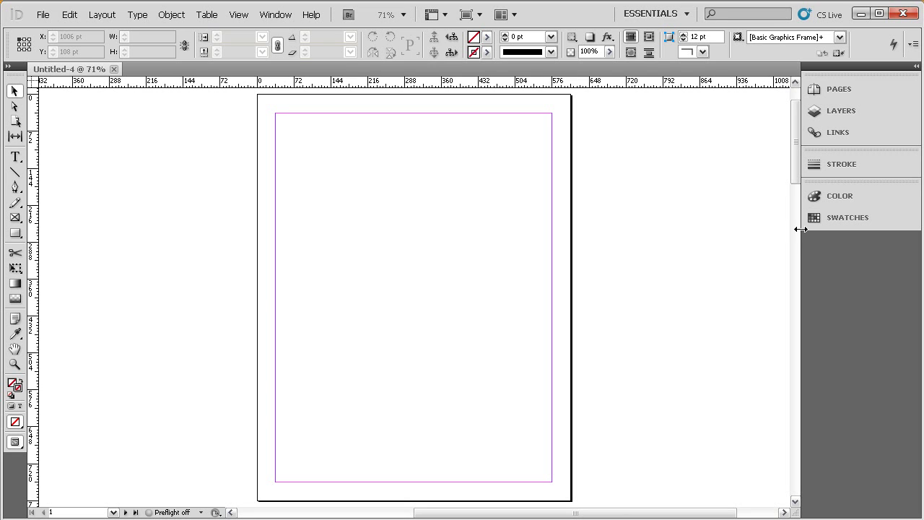
pyautogui.moveTo(801, 218); pyautogui.dragTo(881, 218)
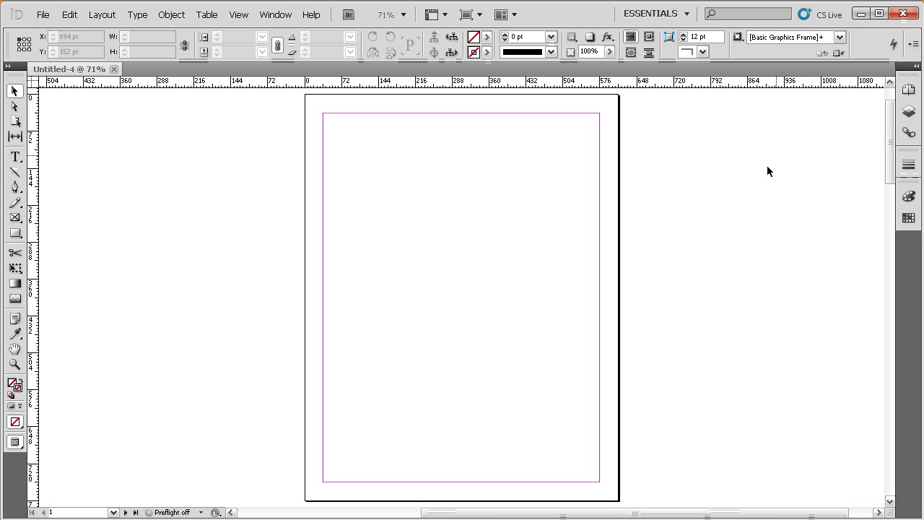
pyautogui.click(915, 69)
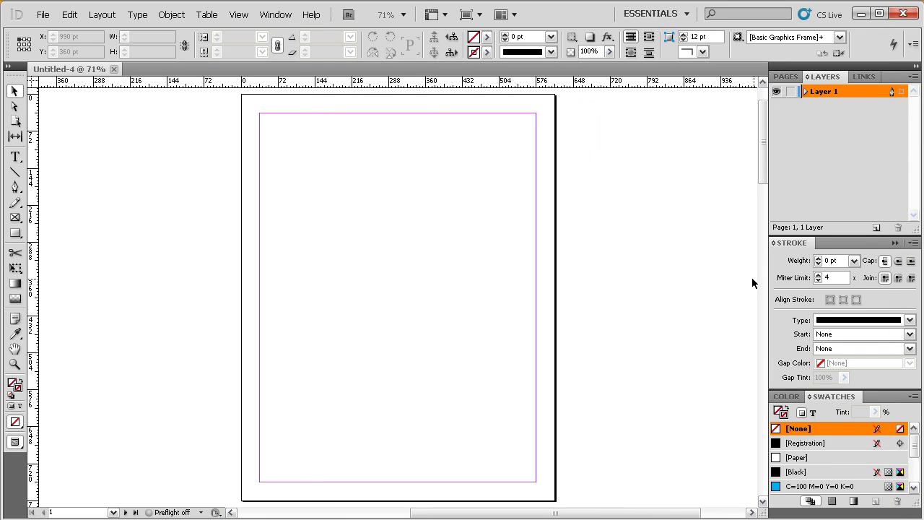
pyautogui.click(789, 77)
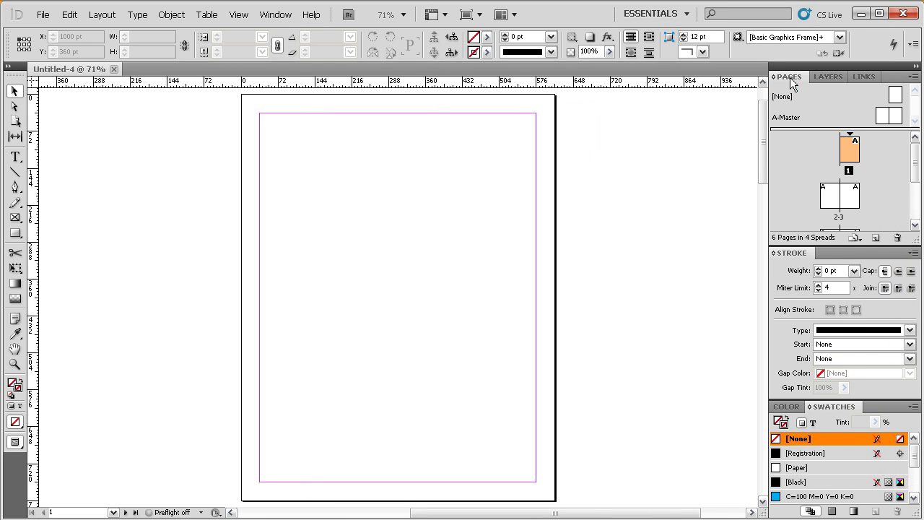
pyautogui.click(820, 78)
pyautogui.click(854, 76)
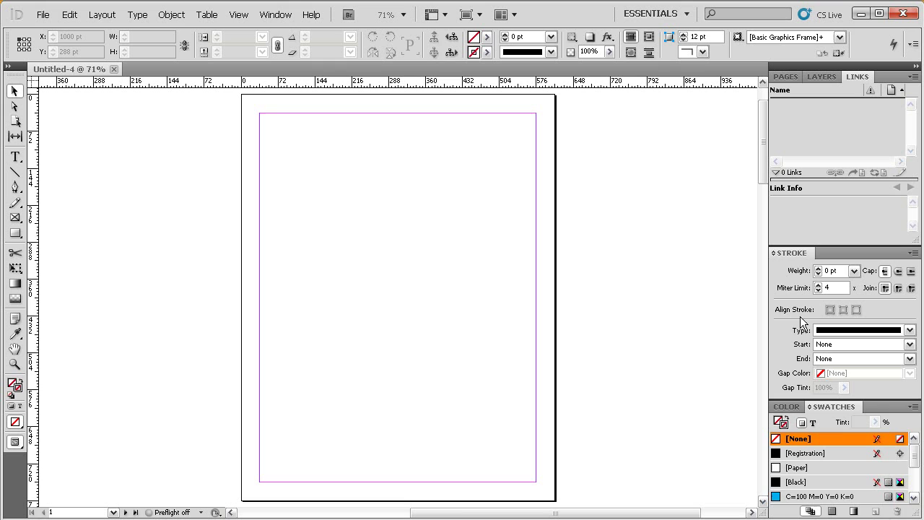
pyautogui.click(786, 405)
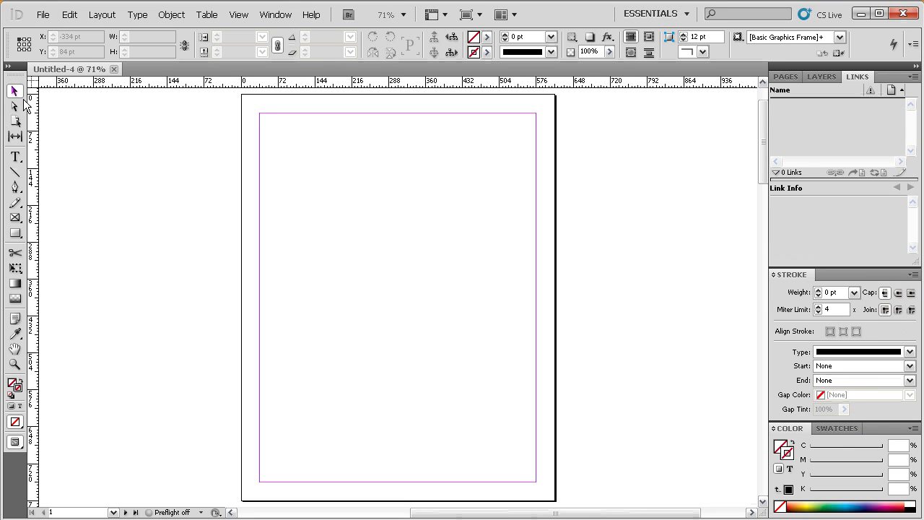
pyautogui.click(8, 66)
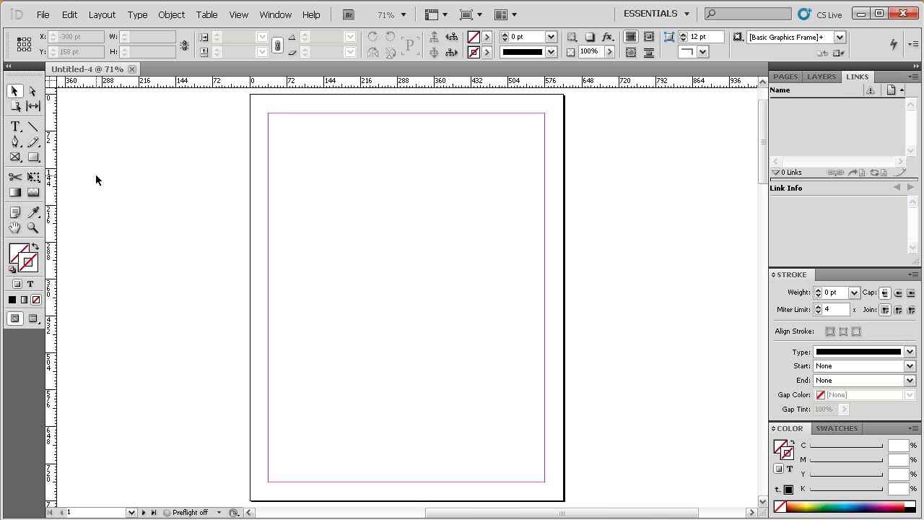
pyautogui.click(11, 69)
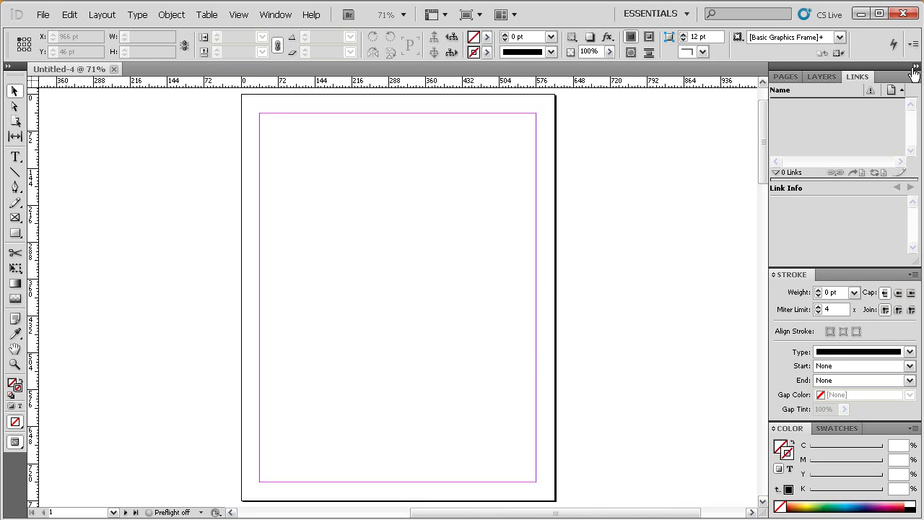
pyautogui.click(914, 68)
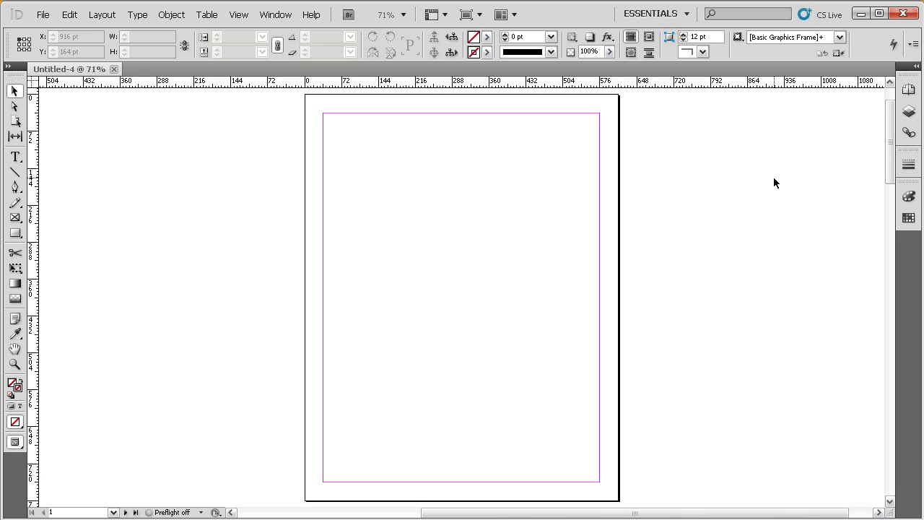
# Step: Float the Pages panel and the Tools panel as a horizontal bar, then collapse Layers
pyautogui.click(908, 89)
pyautogui.moveTo(771, 101); pyautogui.dragTo(660, 125)
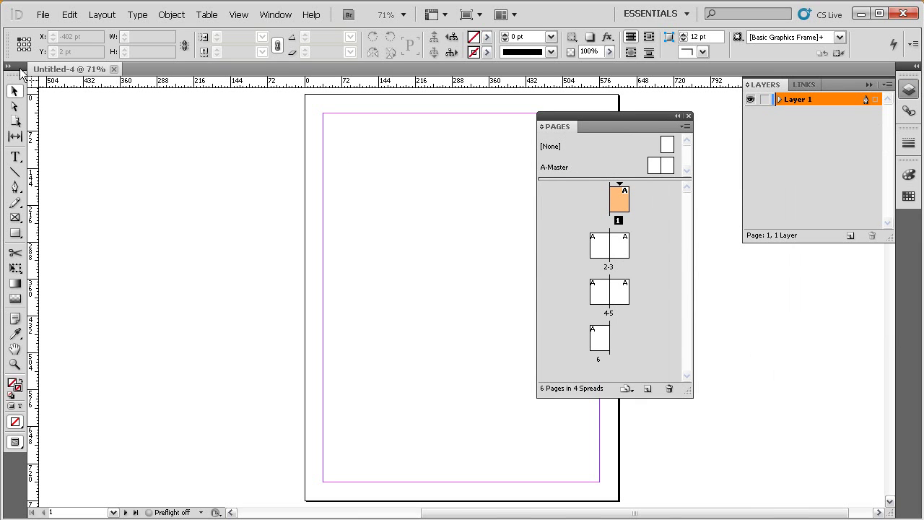
pyautogui.moveTo(20, 76); pyautogui.dragTo(206, 85)
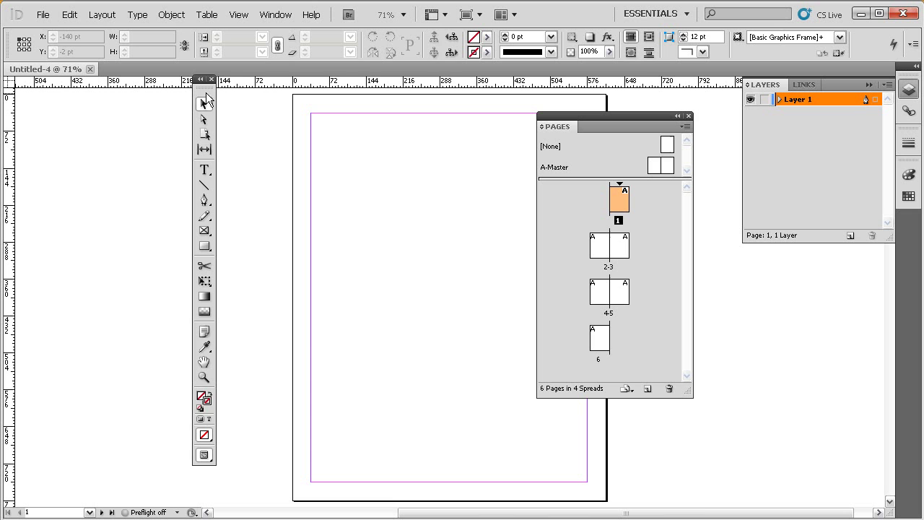
pyautogui.click(196, 78)
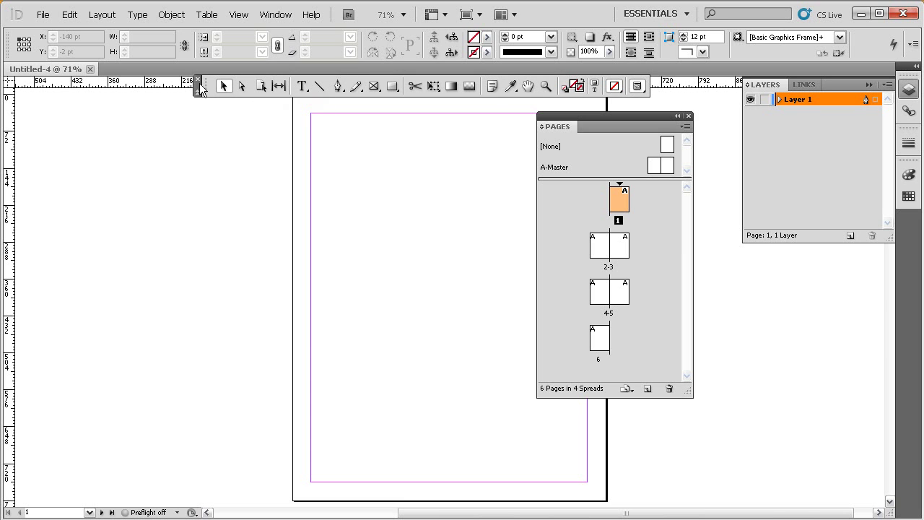
pyautogui.moveTo(201, 87); pyautogui.dragTo(60, 112)
pyautogui.moveTo(569, 118); pyautogui.dragTo(601, 100)
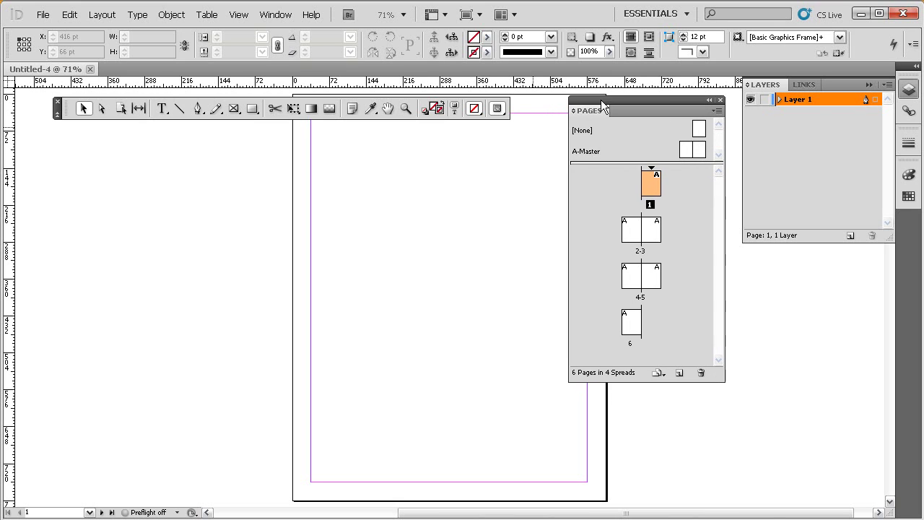
pyautogui.click(908, 89)
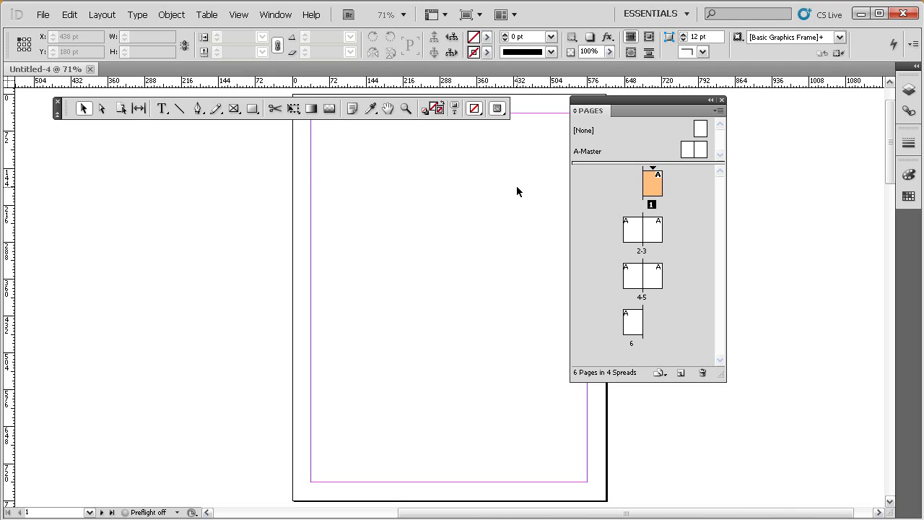
# Step: Choose Reset Essentials from the workspace switcher to restore the default panel layout
pyautogui.click(686, 15)
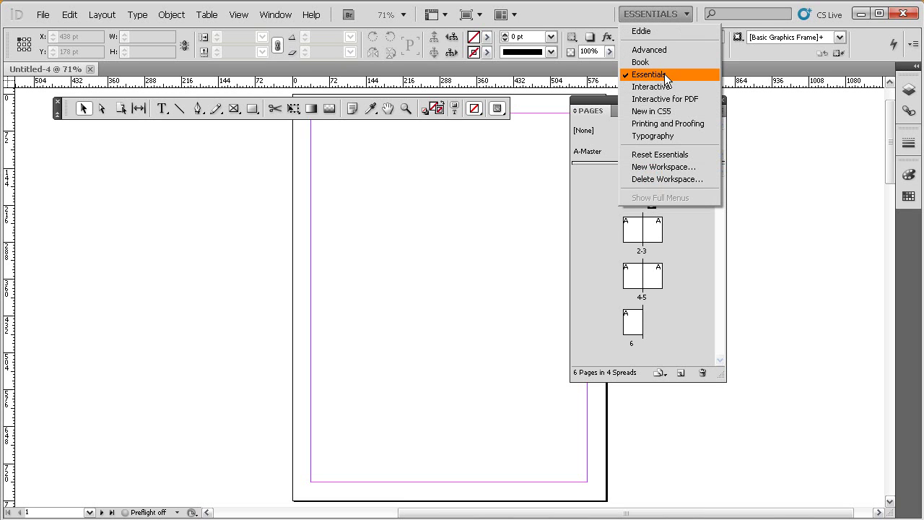
pyautogui.click(660, 154)
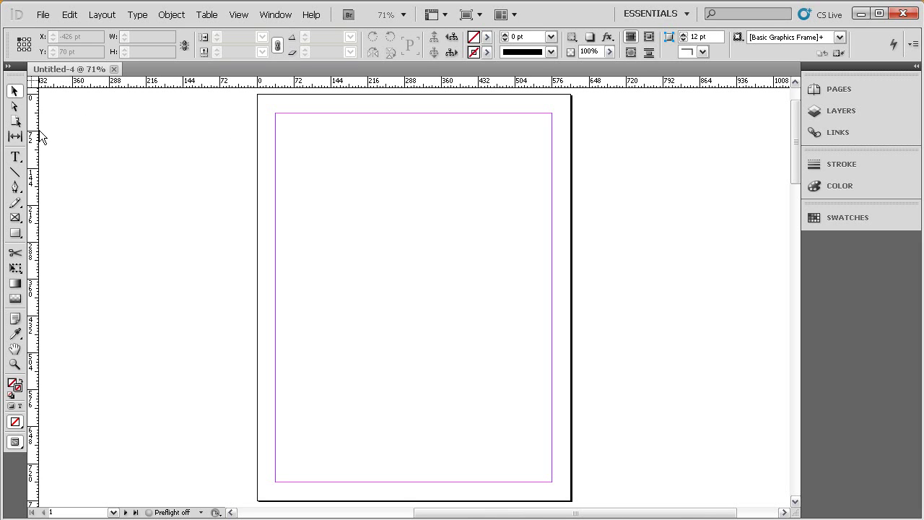
pyautogui.click(16, 157)
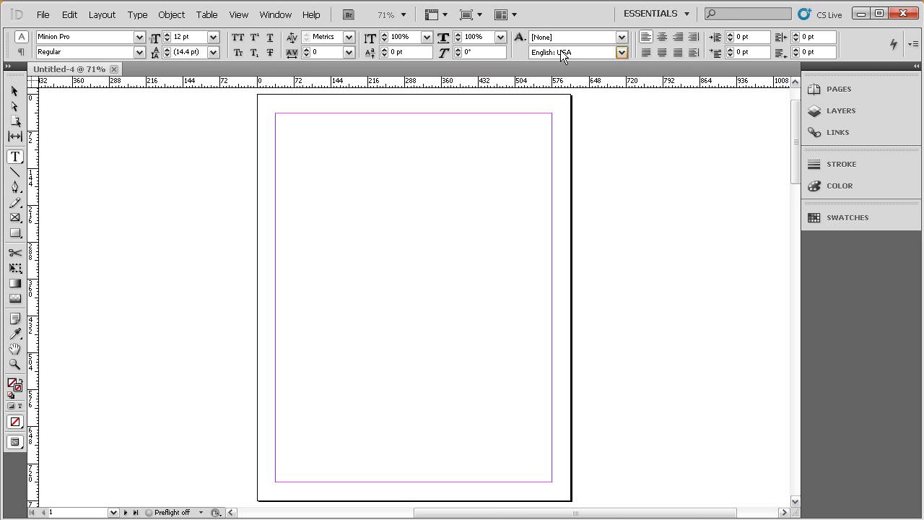
pyautogui.click(21, 52)
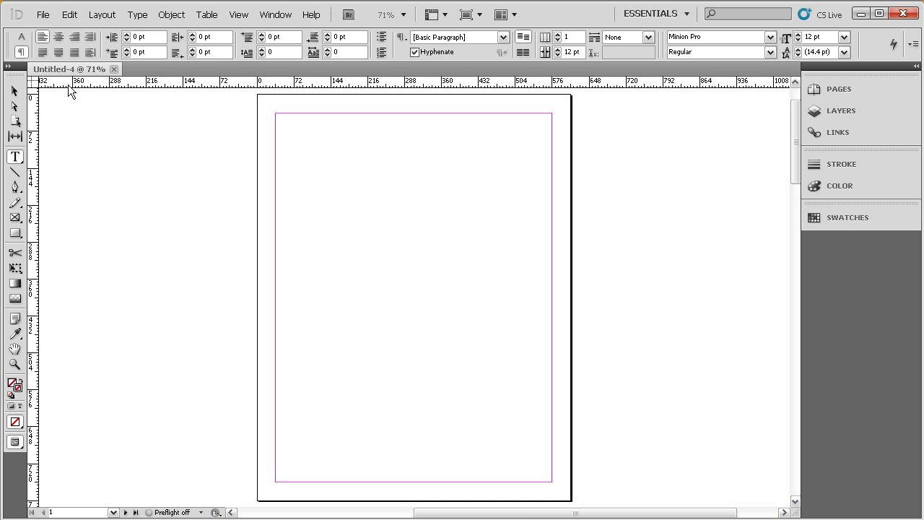
pyautogui.click(816, 92)
pyautogui.click(828, 112)
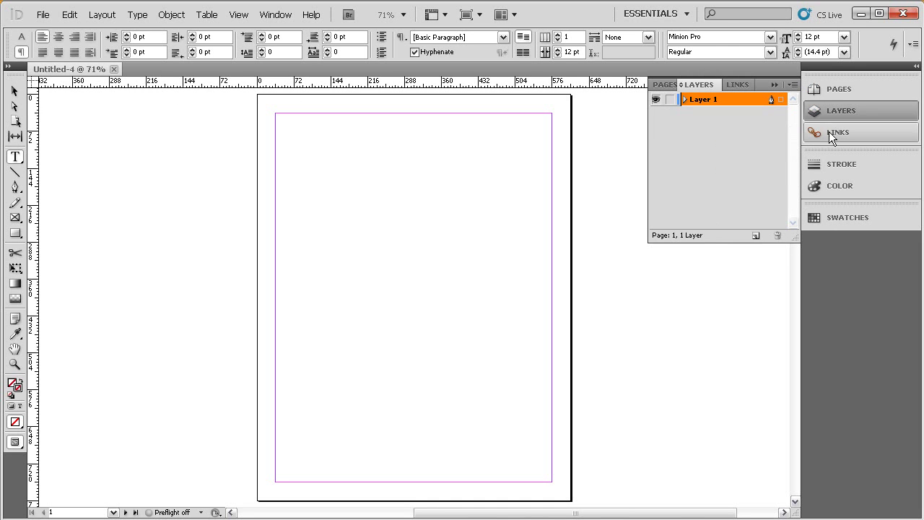
pyautogui.click(829, 132)
pyautogui.click(833, 163)
pyautogui.click(836, 159)
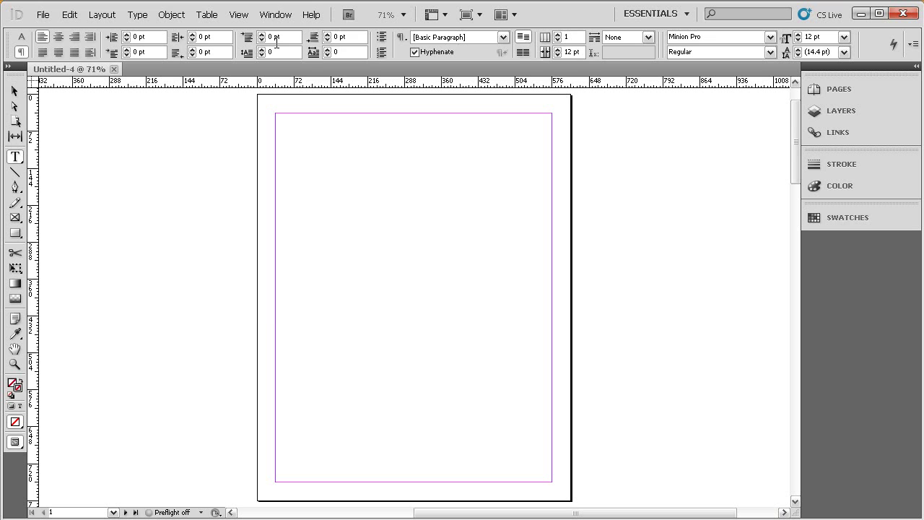
pyautogui.click(272, 15)
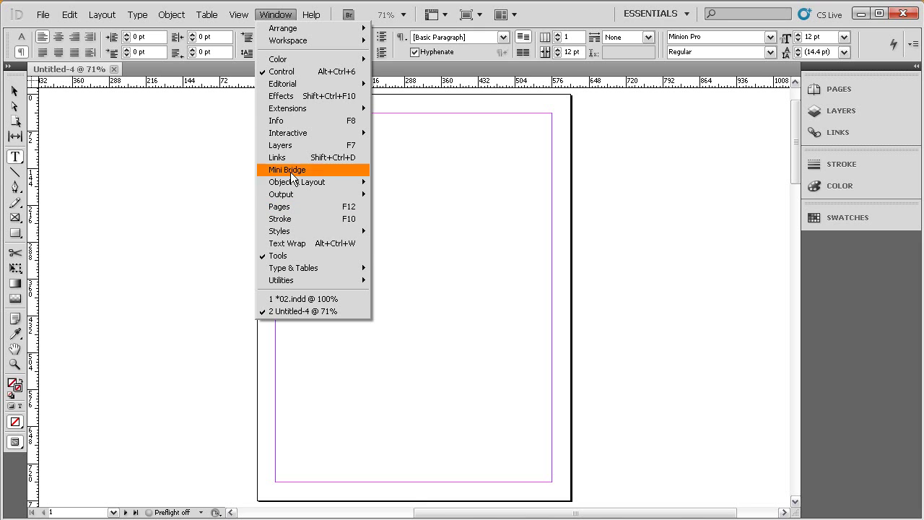
pyautogui.click(275, 14)
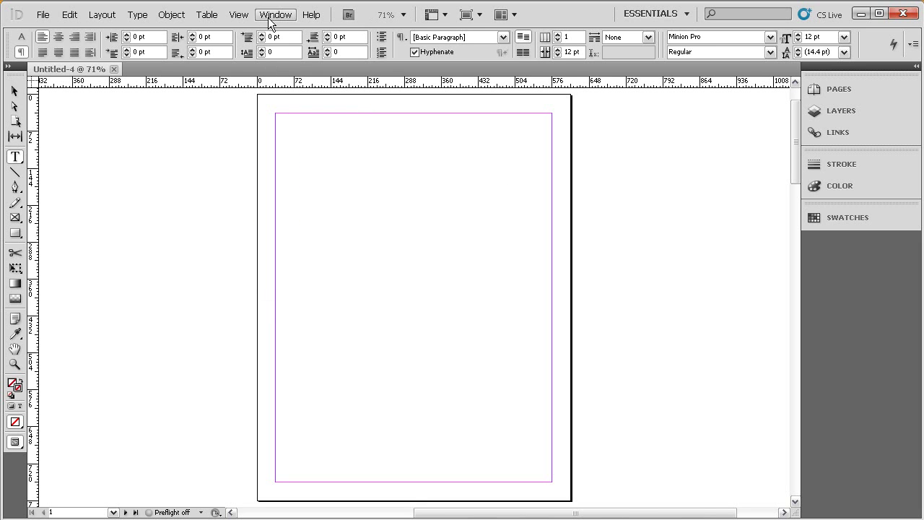
pyautogui.click(15, 91)
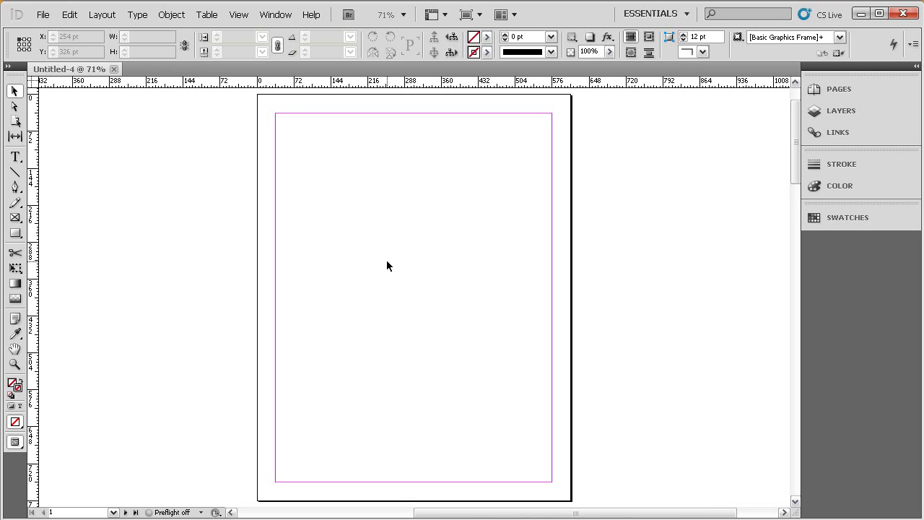
# Step: Pan with the Spacebar Hand tool down past pages 2–3 until the pages 4–5 spread is in view
pyautogui.press('space')
pyautogui.moveTo(315, 299)
pyautogui.mouseDown()
pyautogui.moveTo(381, 277)
pyautogui.moveTo(446, 308)
pyautogui.moveTo(351, 250)
pyautogui.moveTo(316, 284)
pyautogui.mouseUp()
pyautogui.moveTo(353, 340)
pyautogui.mouseDown()
pyautogui.moveTo(311, 337)
pyautogui.moveTo(305, 315)
pyautogui.moveTo(354, 223)
pyautogui.mouseUp()
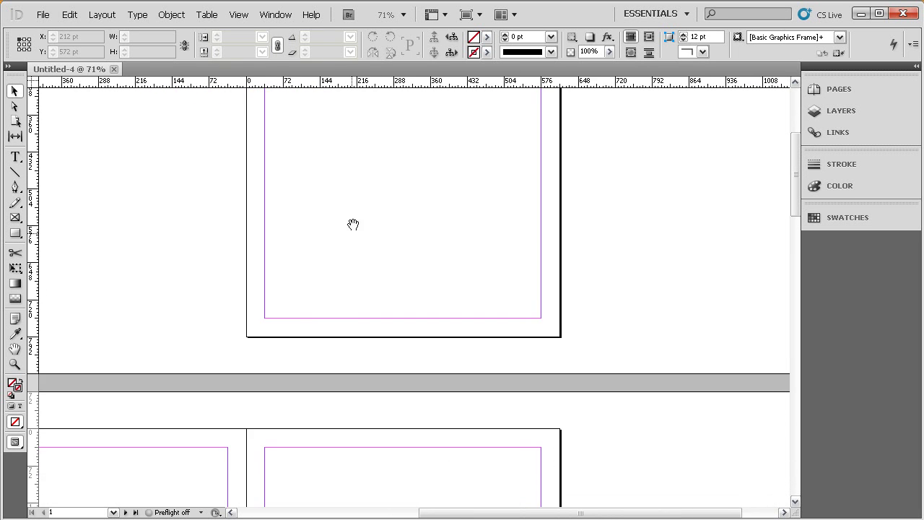
pyautogui.moveTo(304, 349)
pyautogui.mouseDown()
pyautogui.moveTo(388, 199)
pyautogui.moveTo(348, 295)
pyautogui.moveTo(378, 215)
pyautogui.mouseUp()
pyautogui.moveTo(377, 283); pyautogui.dragTo(390, 233)
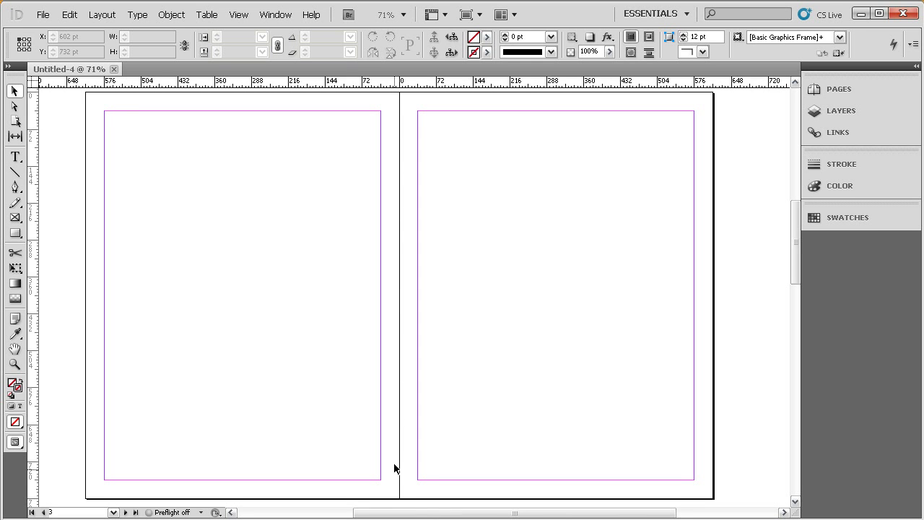
pyautogui.moveTo(402, 334); pyautogui.dragTo(394, 181)
pyautogui.moveTo(375, 305); pyautogui.dragTo(376, 202)
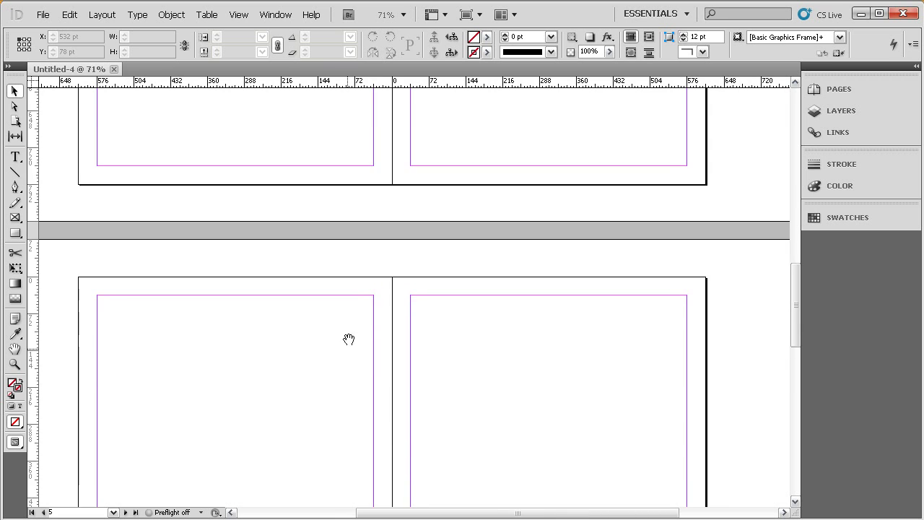
pyautogui.moveTo(348, 336)
pyautogui.mouseDown()
pyautogui.moveTo(349, 239)
pyautogui.moveTo(348, 252)
pyautogui.moveTo(378, 246)
pyautogui.moveTo(379, 215)
pyautogui.mouseUp()
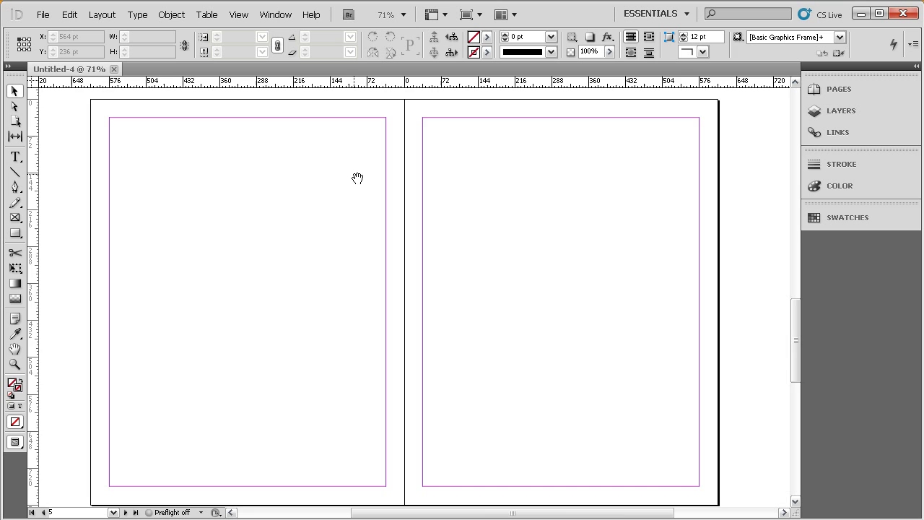
# Step: Pan back up to the first page, then down so the pages 2–3 spread fills the window
pyautogui.moveTo(385, 149); pyautogui.dragTo(380, 324)
pyautogui.moveTo(398, 172); pyautogui.dragTo(378, 345)
pyautogui.moveTo(390, 130); pyautogui.dragTo(394, 330)
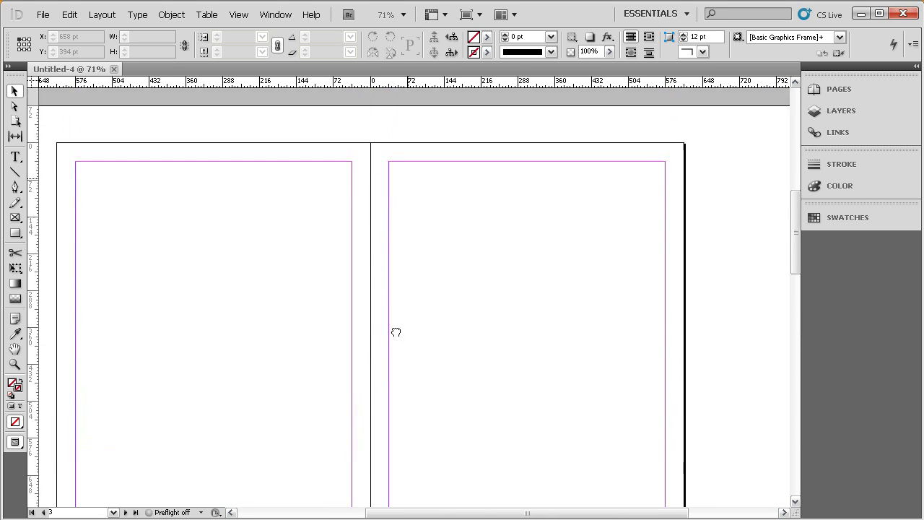
pyautogui.moveTo(386, 182); pyautogui.dragTo(386, 264)
pyautogui.moveTo(426, 94)
pyautogui.mouseDown()
pyautogui.moveTo(423, 200)
pyautogui.moveTo(400, 153)
pyautogui.mouseUp()
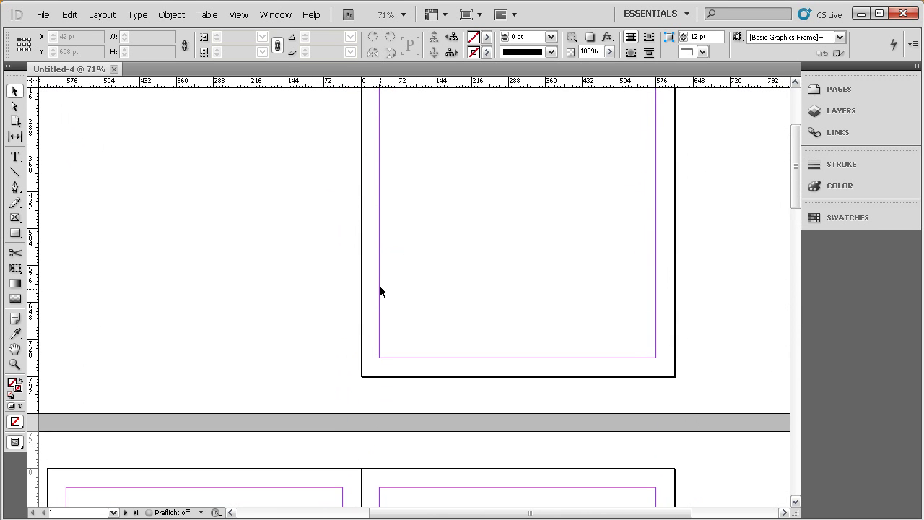
pyautogui.moveTo(379, 291)
pyautogui.mouseDown()
pyautogui.moveTo(384, 239)
pyautogui.moveTo(376, 304)
pyautogui.mouseUp()
pyautogui.moveTo(364, 361)
pyautogui.mouseDown()
pyautogui.moveTo(363, 320)
pyautogui.moveTo(345, 272)
pyautogui.mouseUp()
pyautogui.moveTo(336, 404); pyautogui.dragTo(357, 175)
pyautogui.moveTo(349, 262); pyautogui.dragTo(349, 245)
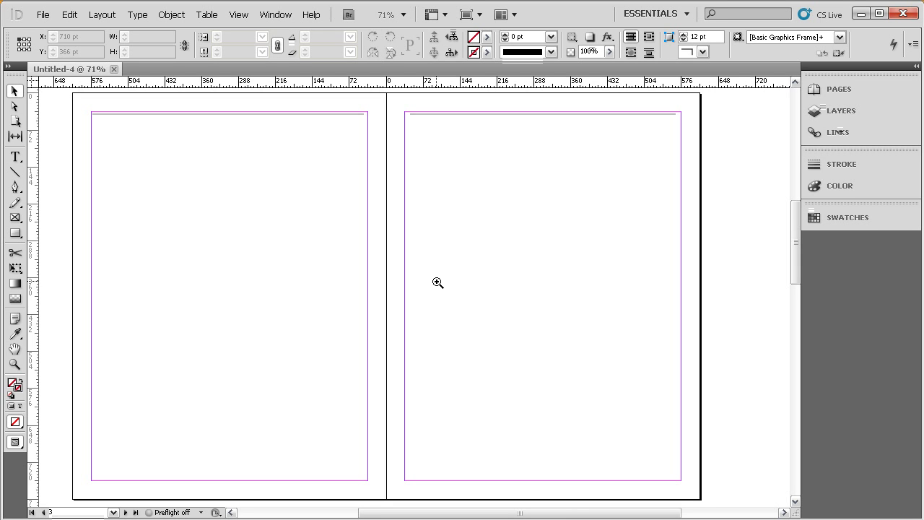
# Step: Zoom in on the spread to 100%, then marquee-zoom closely on a page area
pyautogui.click(308, 249)
pyautogui.click(414, 379)
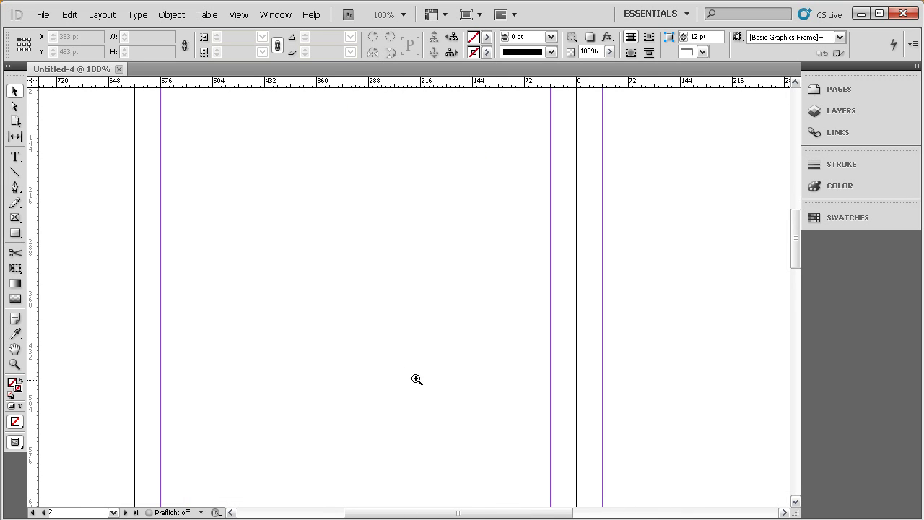
pyautogui.moveTo(272, 198); pyautogui.dragTo(446, 331)
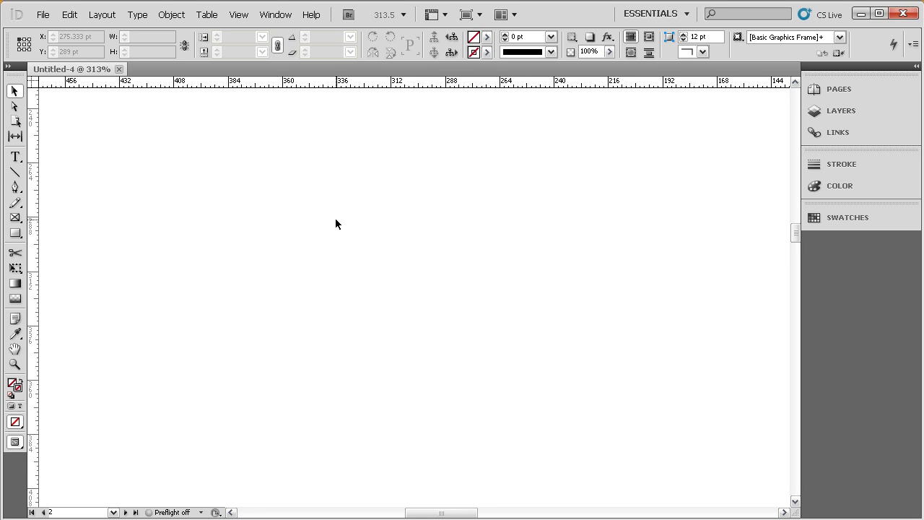
# Step: Zoom out to 25% to show several spreads, then pan them upward
pyautogui.keyDown('ctrl'); pyautogui.keyDown('alt'); pyautogui.click(412, 270); pyautogui.keyUp('alt'); pyautogui.keyUp('ctrl')
pyautogui.keyDown('ctrl'); pyautogui.keyDown('alt'); pyautogui.click(413, 271); pyautogui.keyUp('alt'); pyautogui.keyUp('ctrl')
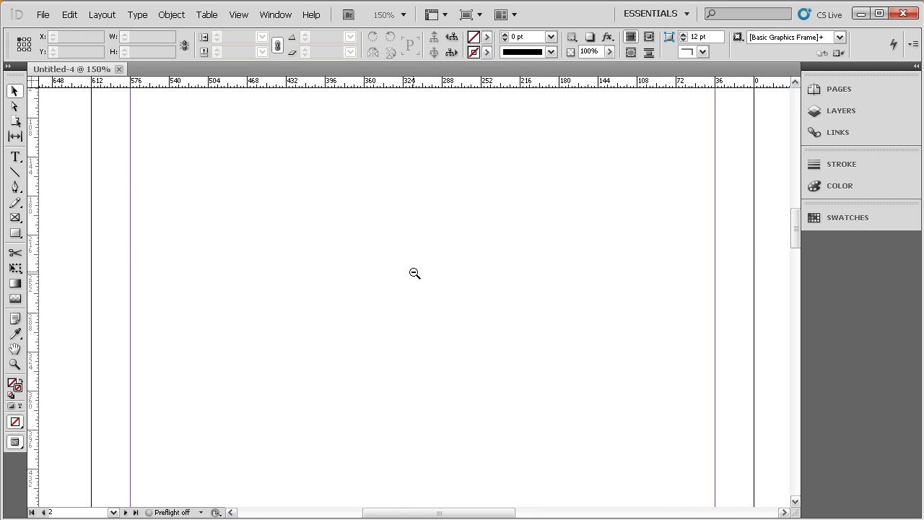
pyautogui.keyDown('ctrl'); pyautogui.keyDown('alt'); pyautogui.click(415, 273); pyautogui.keyUp('alt'); pyautogui.keyUp('ctrl')
pyautogui.keyDown('ctrl'); pyautogui.keyDown('alt'); pyautogui.click(415, 274); pyautogui.keyUp('alt'); pyautogui.keyUp('ctrl')
pyautogui.keyDown('ctrl'); pyautogui.keyDown('alt'); pyautogui.click(446, 299); pyautogui.keyUp('alt'); pyautogui.keyUp('ctrl')
pyautogui.keyDown('ctrl'); pyautogui.keyDown('alt'); pyautogui.click(476, 325); pyautogui.keyUp('alt'); pyautogui.keyUp('ctrl')
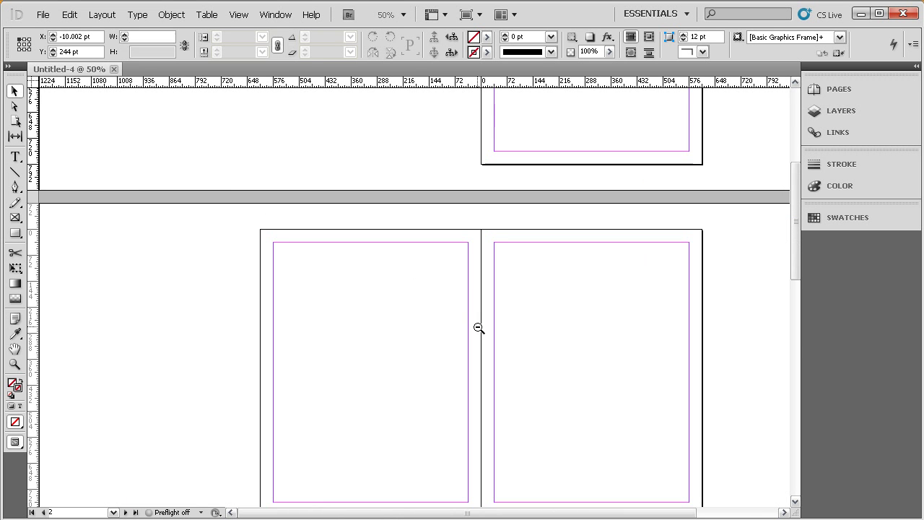
pyautogui.keyDown('ctrl'); pyautogui.keyDown('alt'); pyautogui.click(478, 338); pyautogui.keyUp('alt'); pyautogui.keyUp('ctrl')
pyautogui.moveTo(458, 336); pyautogui.dragTo(454, 248)
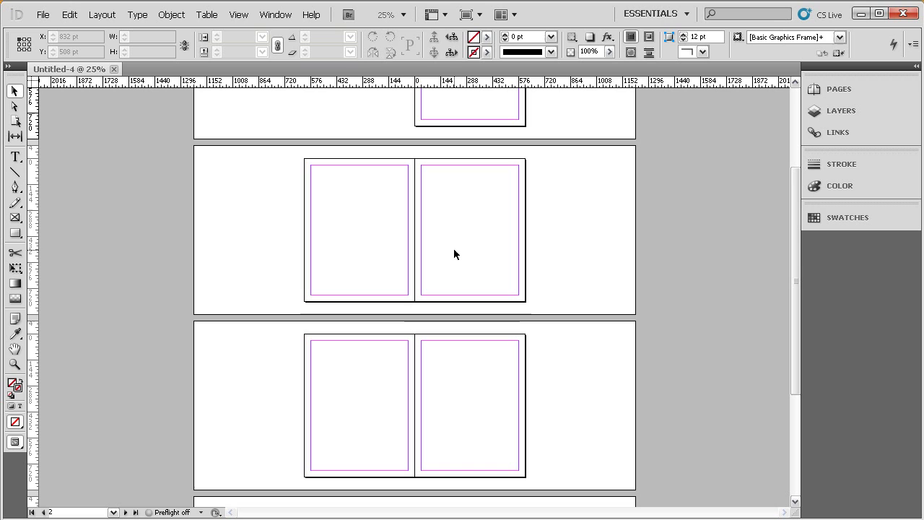